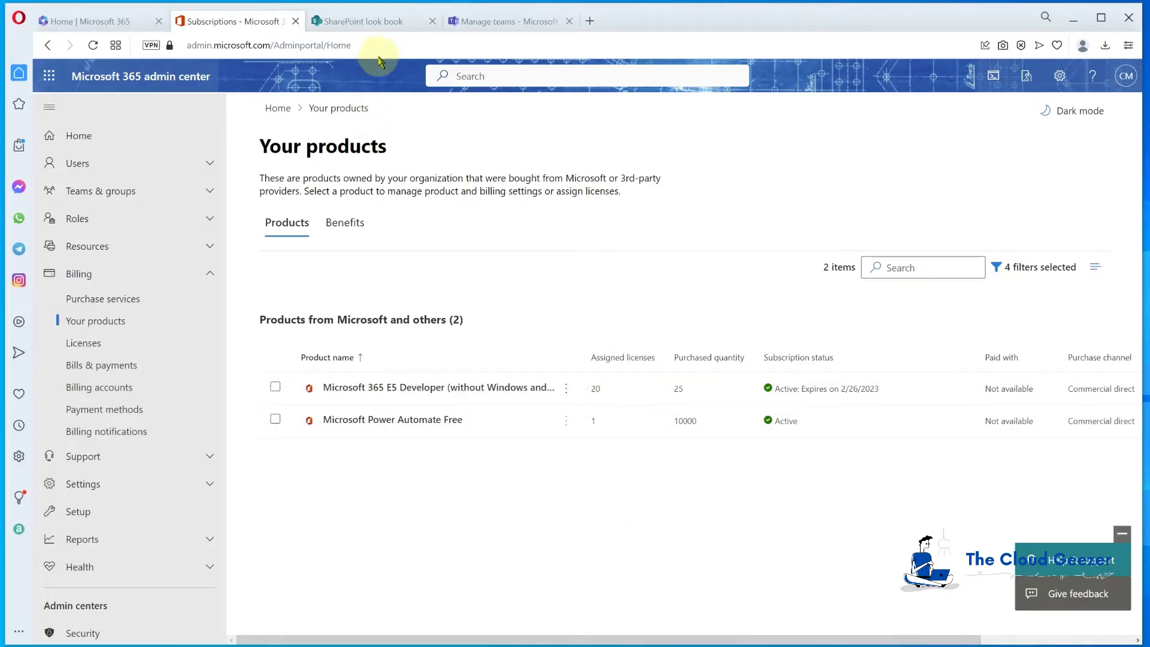
Open the Global sales hub template from the look book's Department site template examples
click(403, 25)
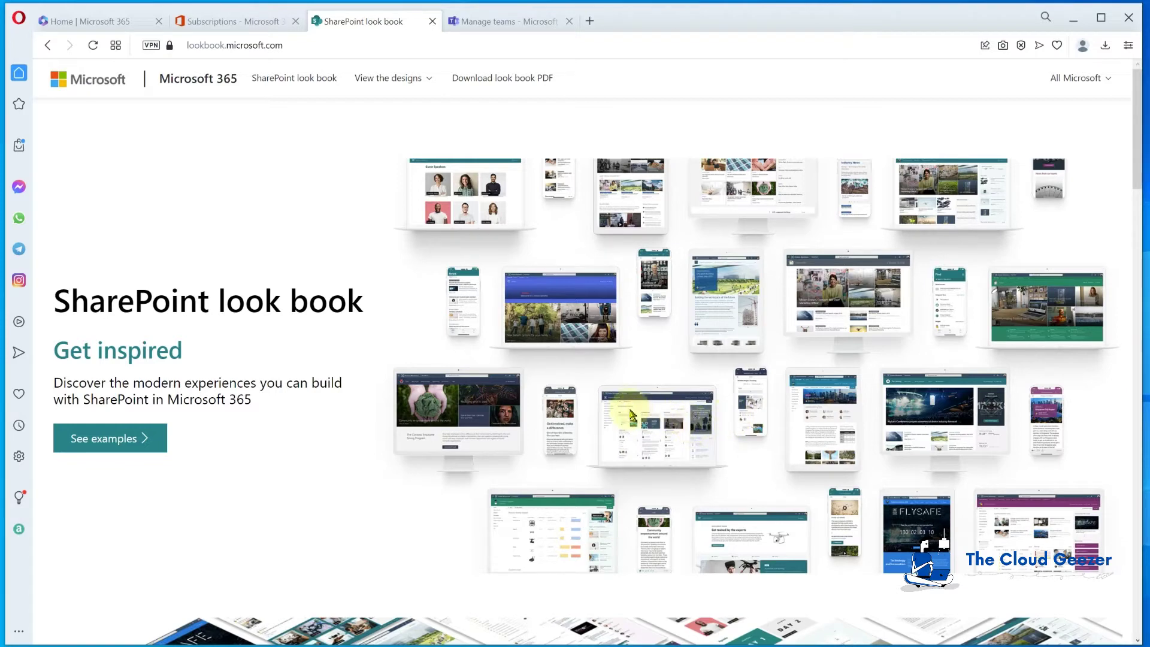
scroll(630, 408, down, 1)
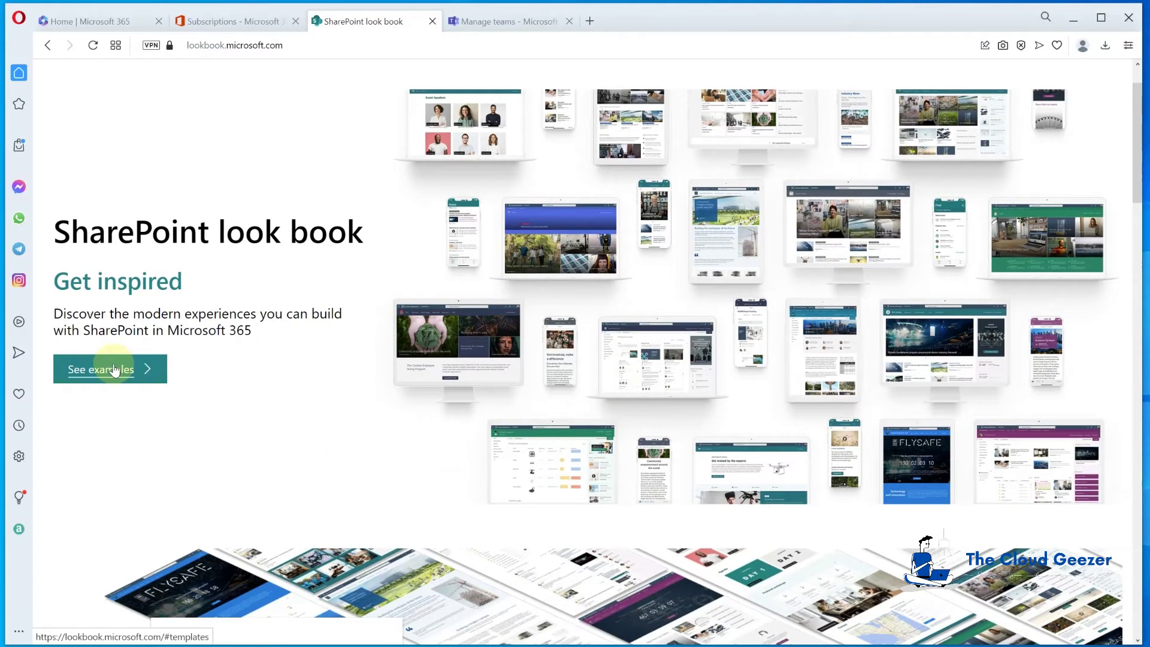
click(115, 370)
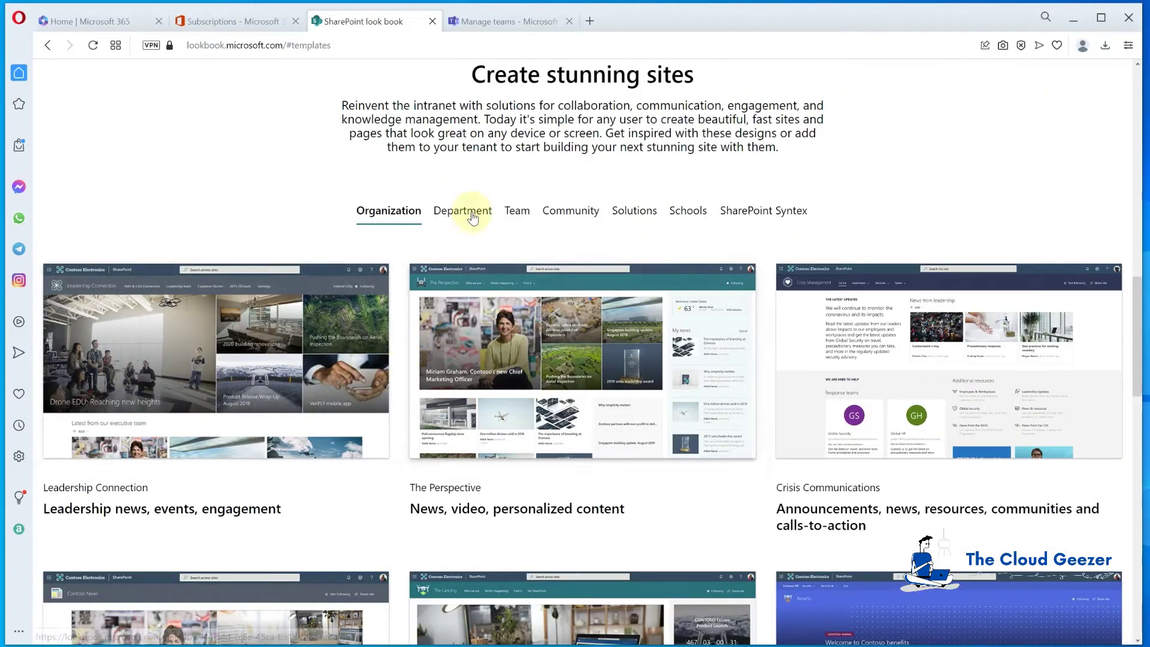
click(472, 214)
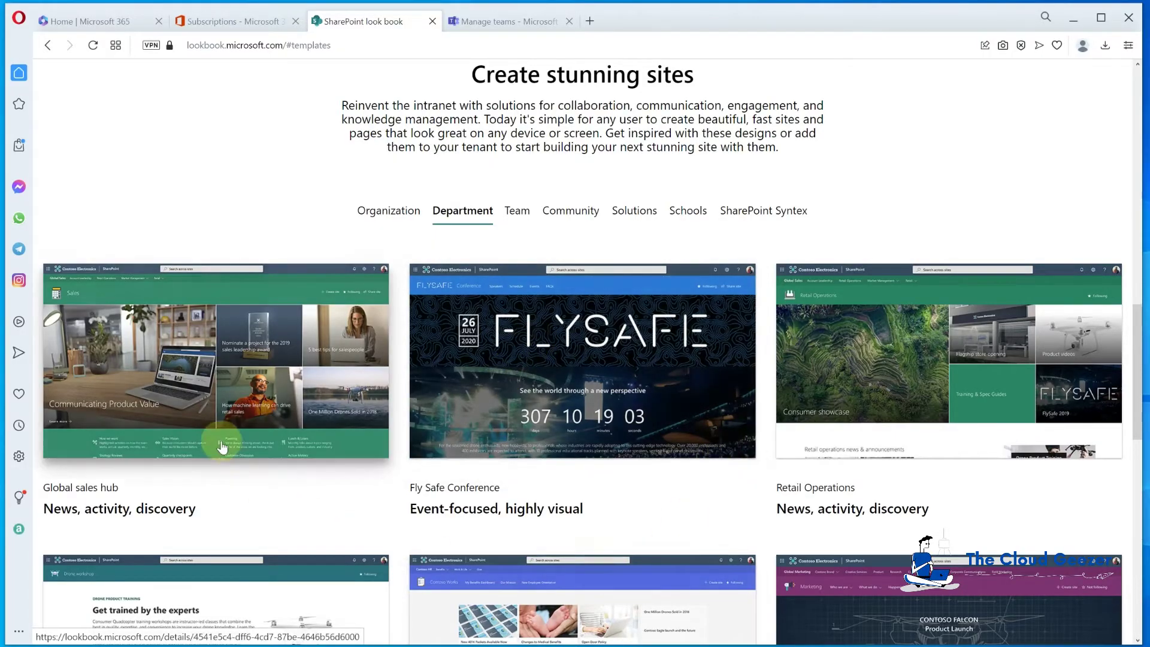
click(237, 338)
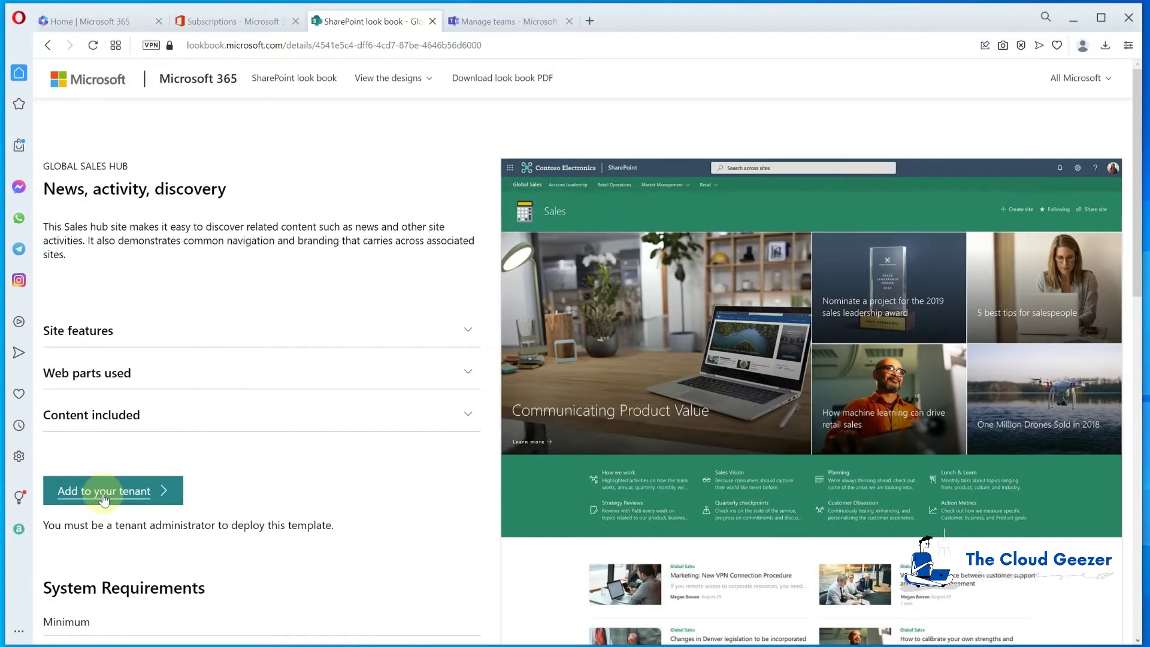
Go back to the Global sales hub template page and choose Add to your tenant
click(227, 24)
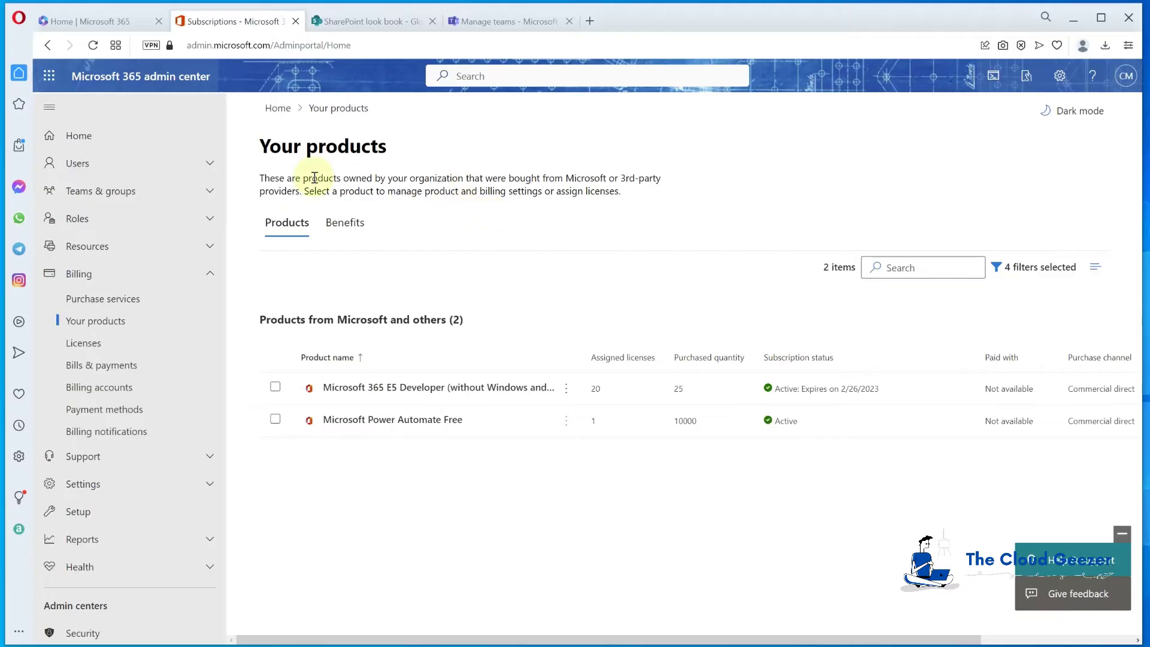
click(90, 21)
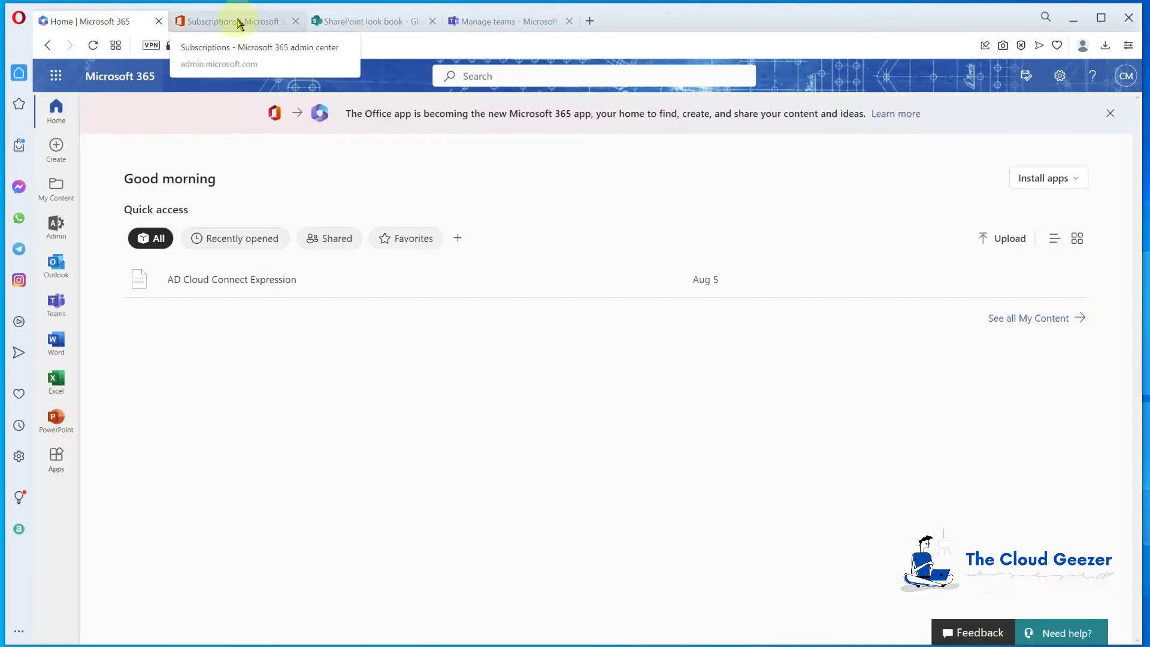
click(239, 24)
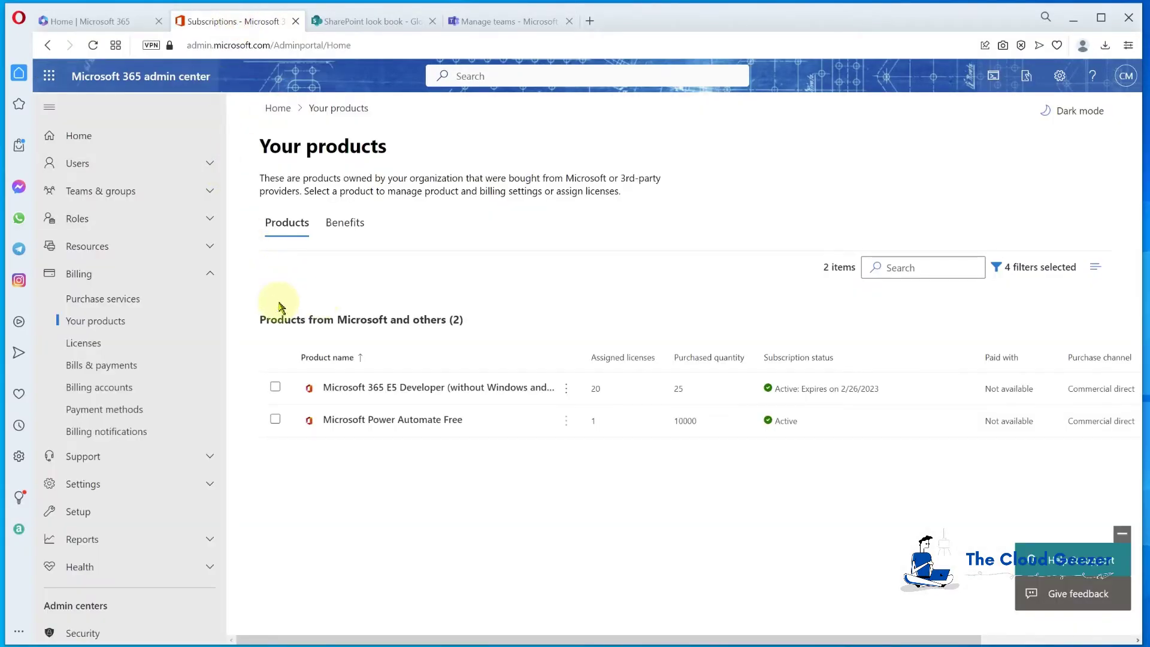
click(392, 21)
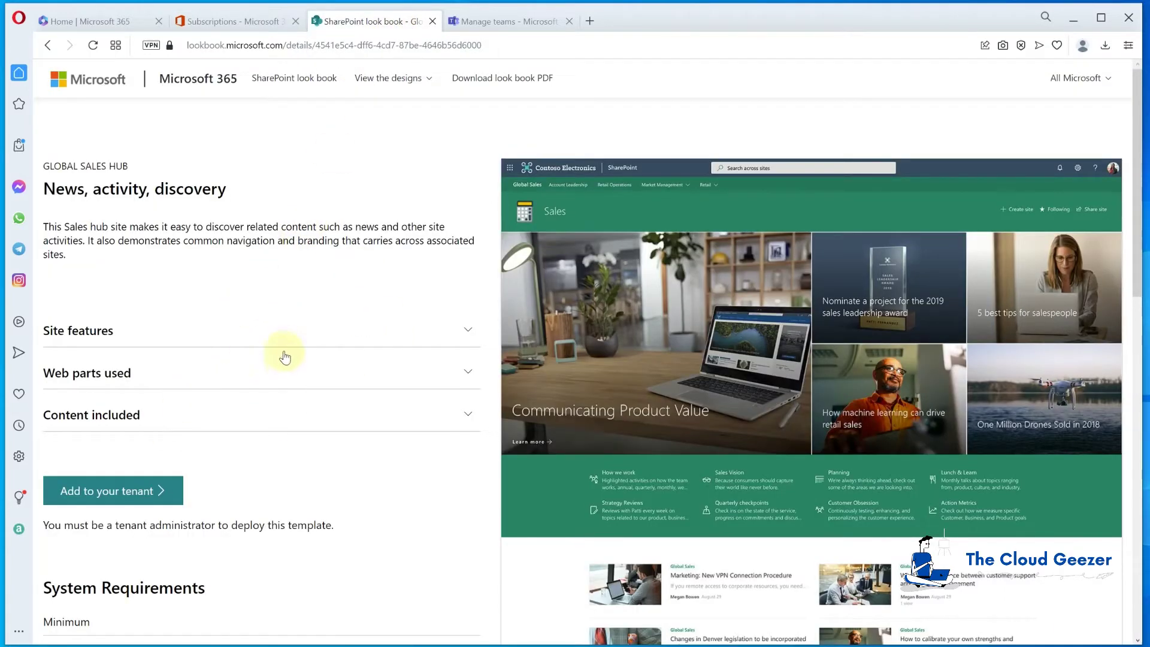
click(101, 491)
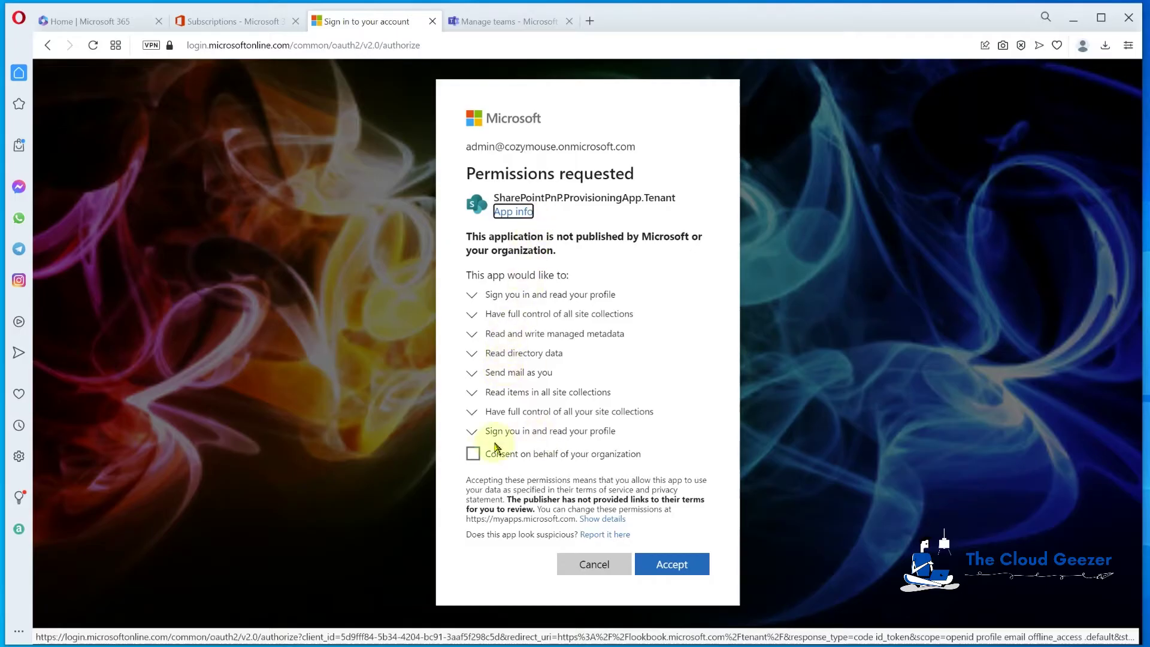
Accept the provisioning app's permissions with consent on behalf of the organization
click(474, 454)
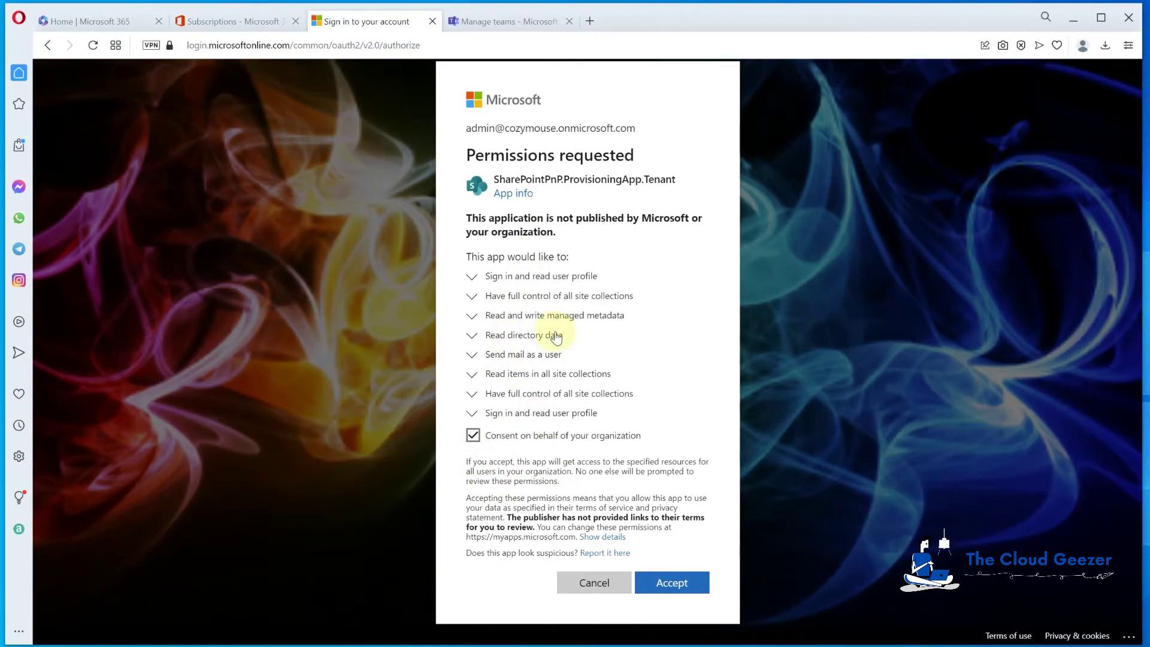
click(670, 585)
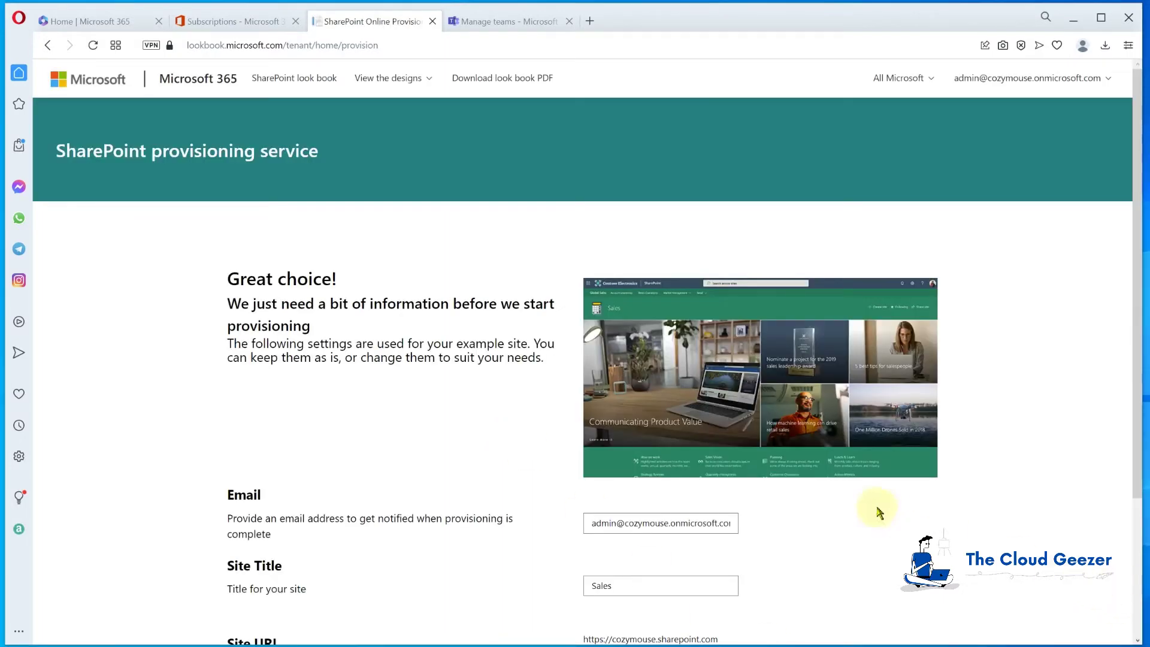
Provision and confirm the Sales site at /sites/GlobalSales from the template
scroll(480, 390, down, 1)
scroll(359, 338, down, 2)
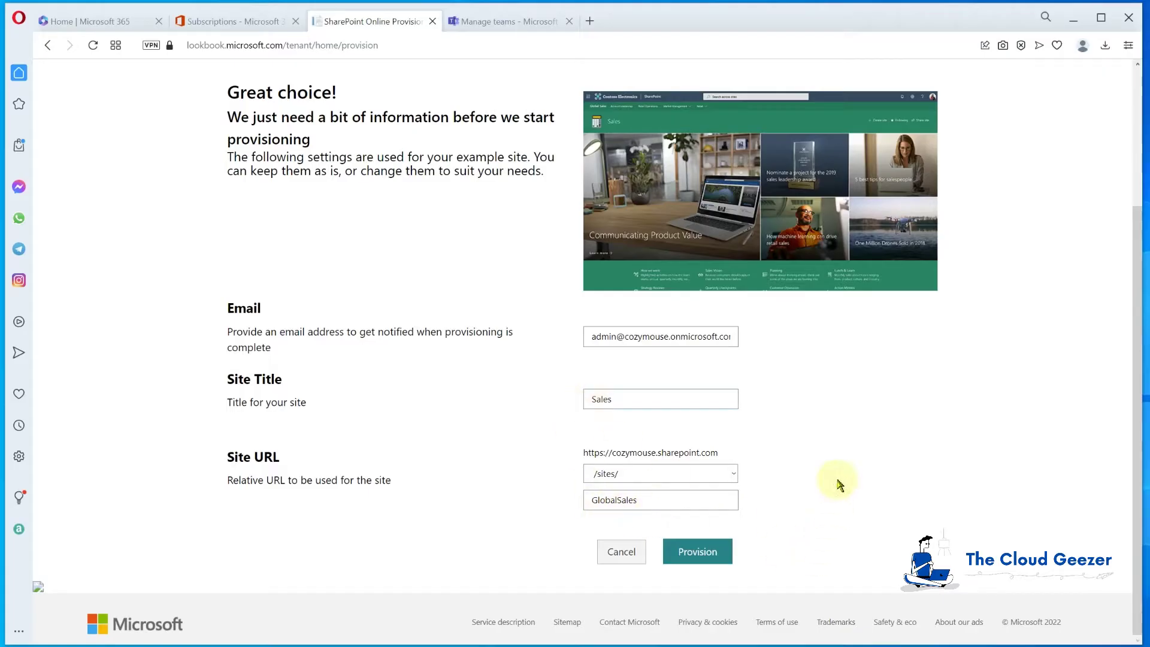
click(709, 554)
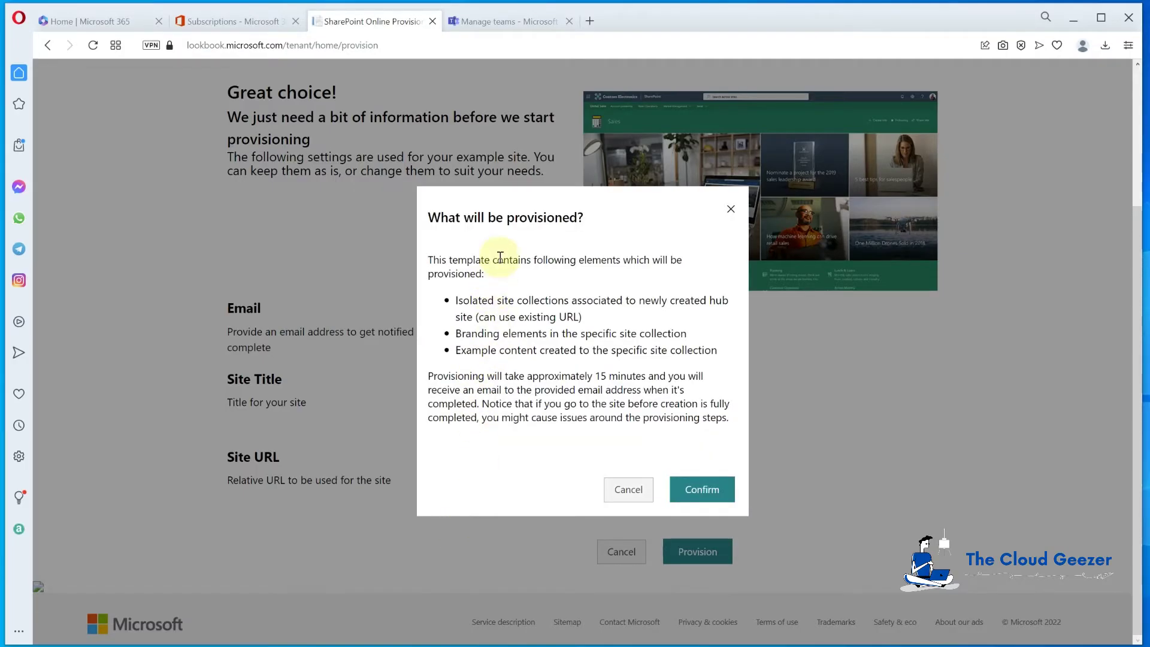
click(726, 502)
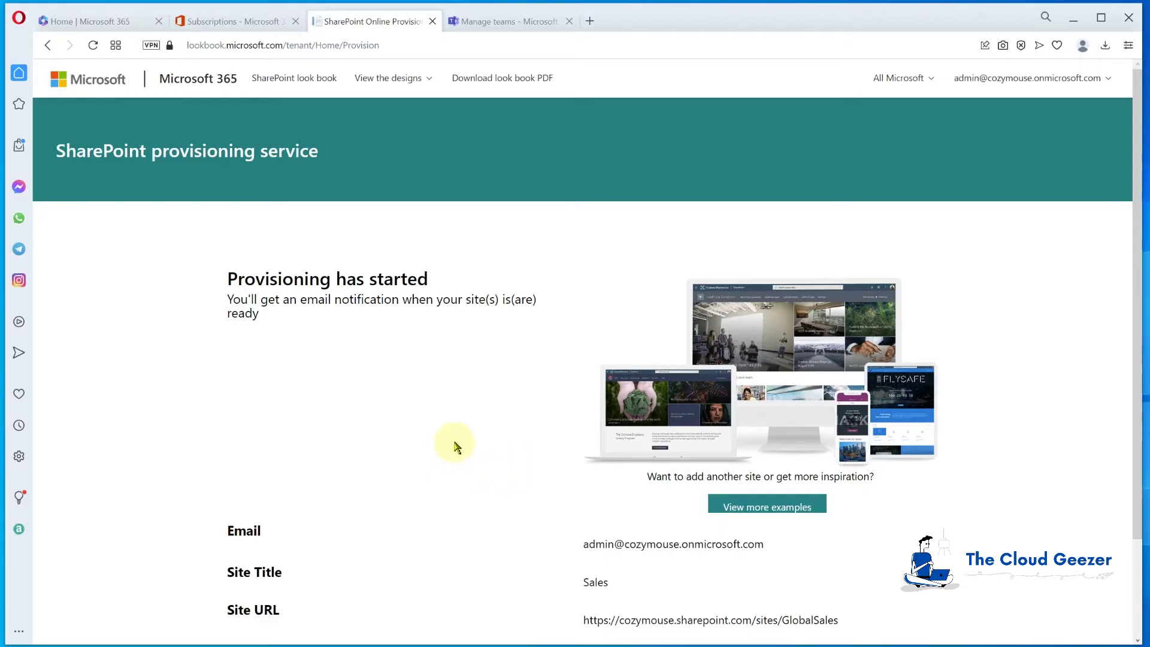
Confirm the Sales site shows 'Provisioning in progress', then go to Teams' Manage teams page
scroll(455, 446, down, 2)
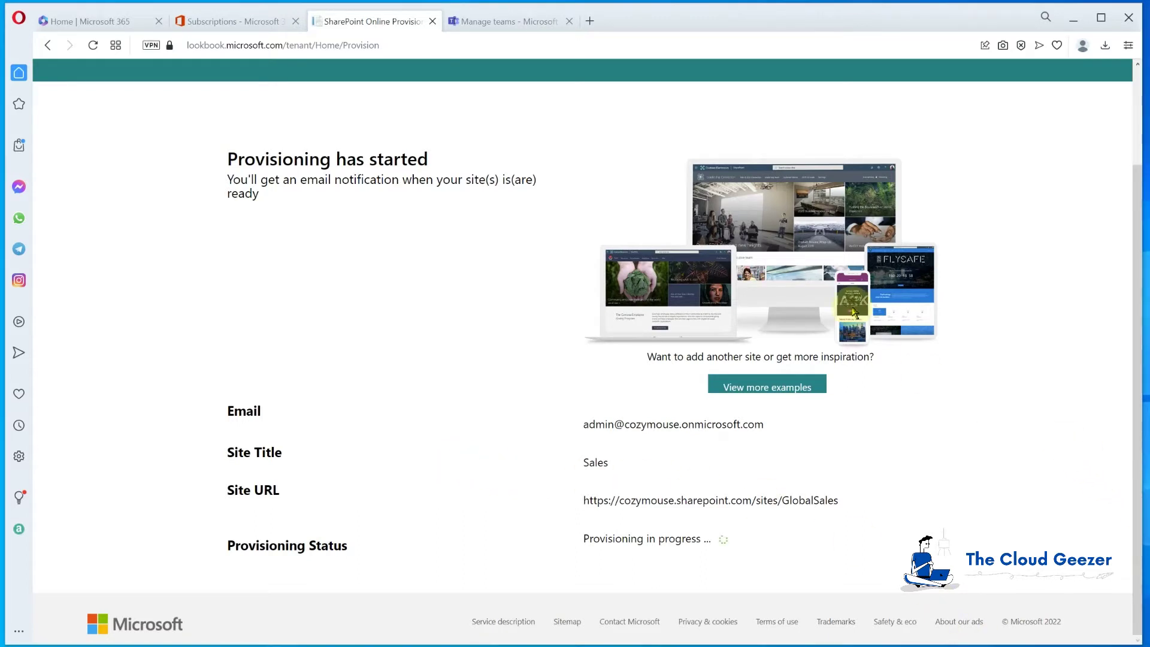
click(503, 21)
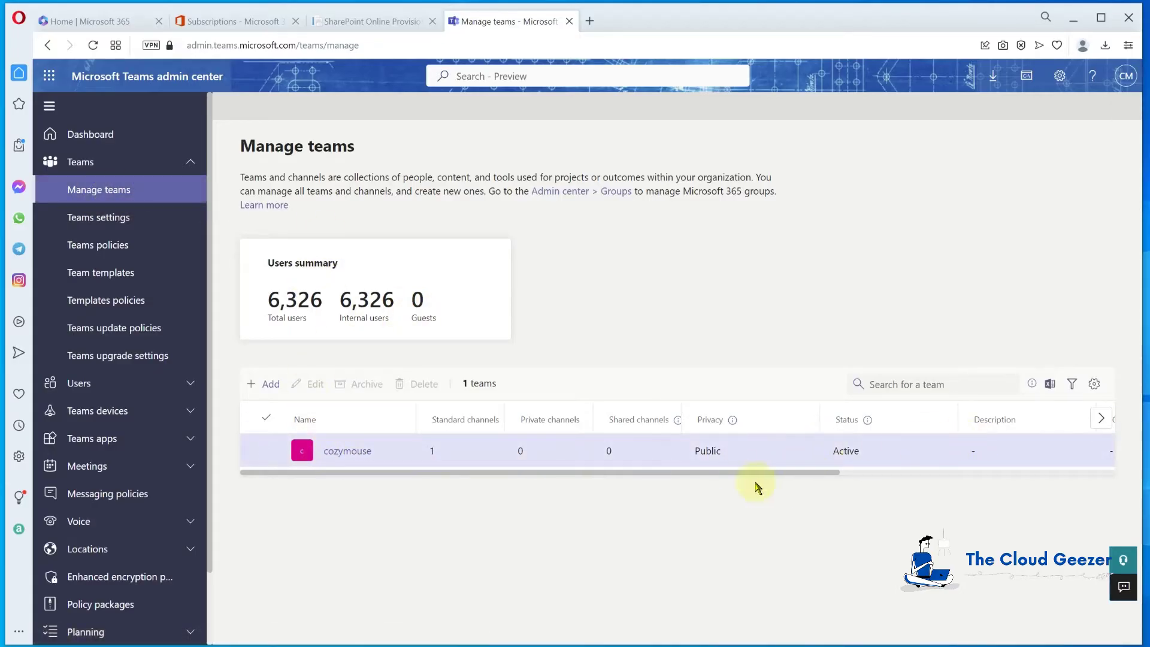
Add a private team 'Sales Team' with description 'For the Sales Team'
click(269, 383)
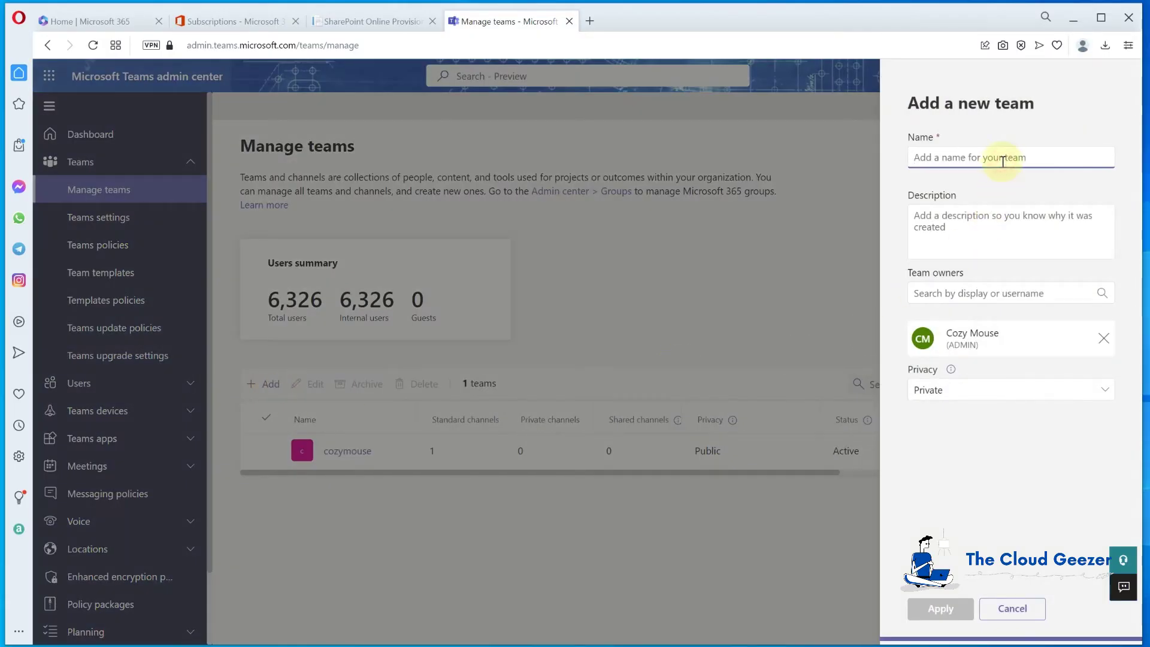
text(Sales Team)
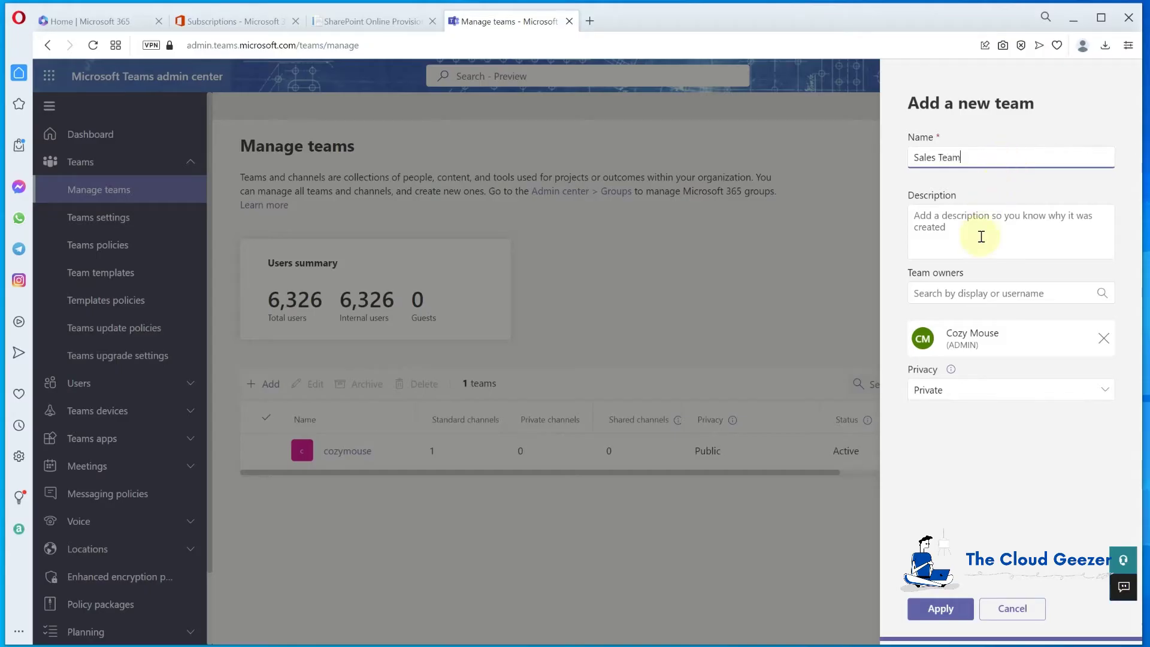
click(986, 229)
text(For the Sales Team)
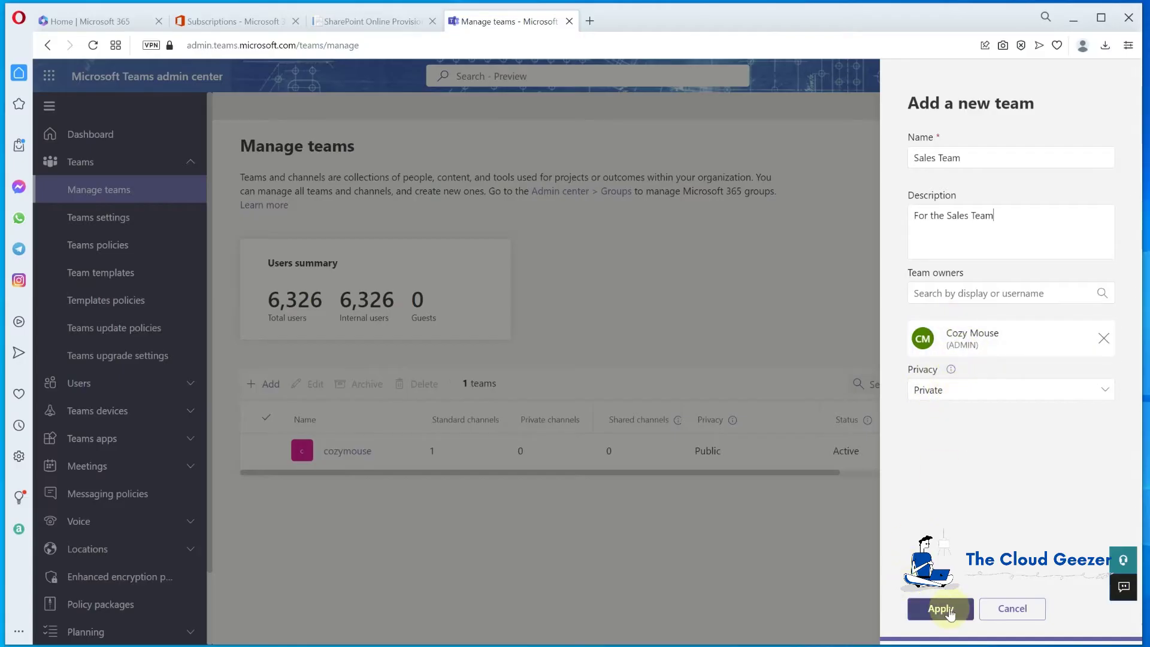
click(942, 609)
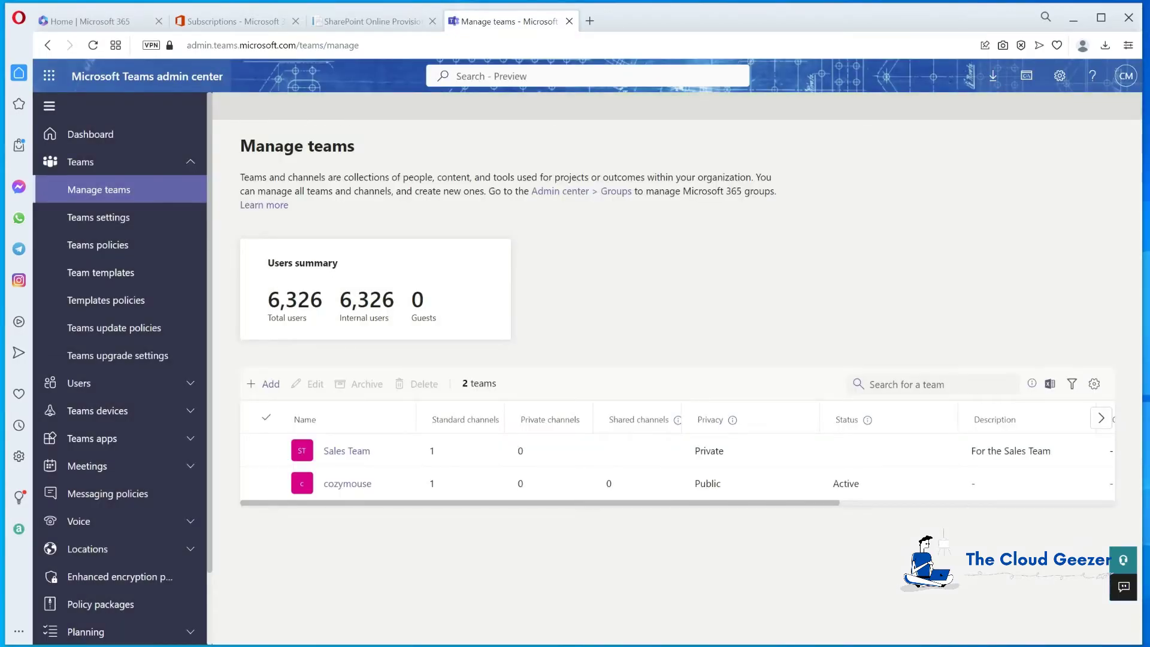
Open Sales Team and search for and select the first user to add as a member
click(338, 452)
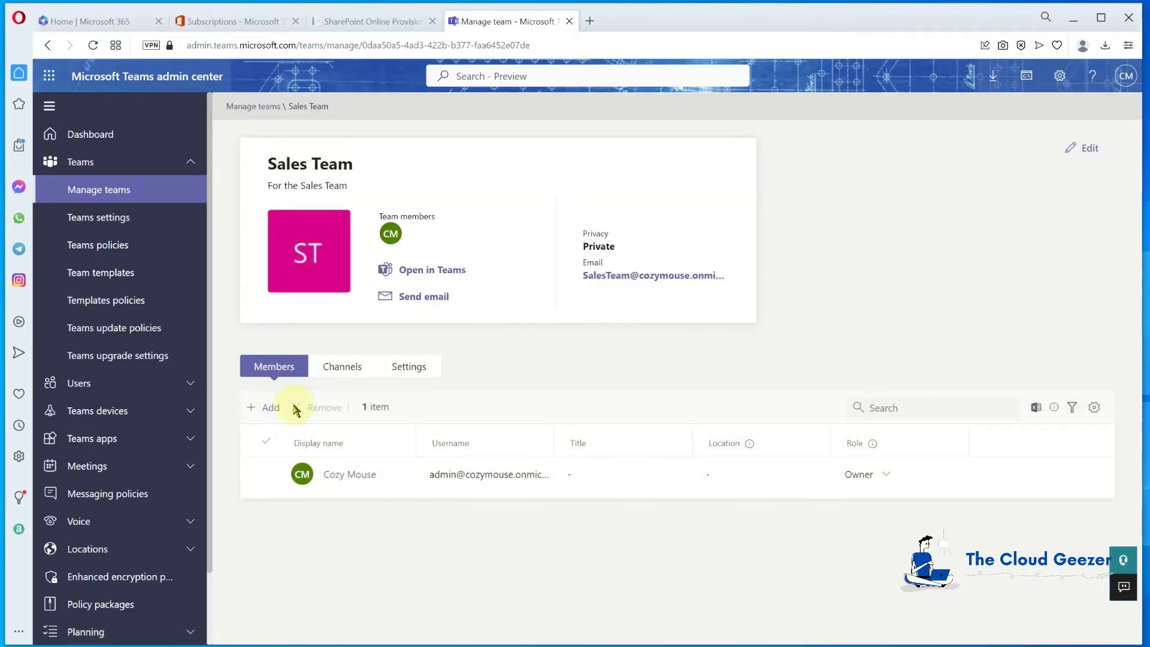
click(268, 407)
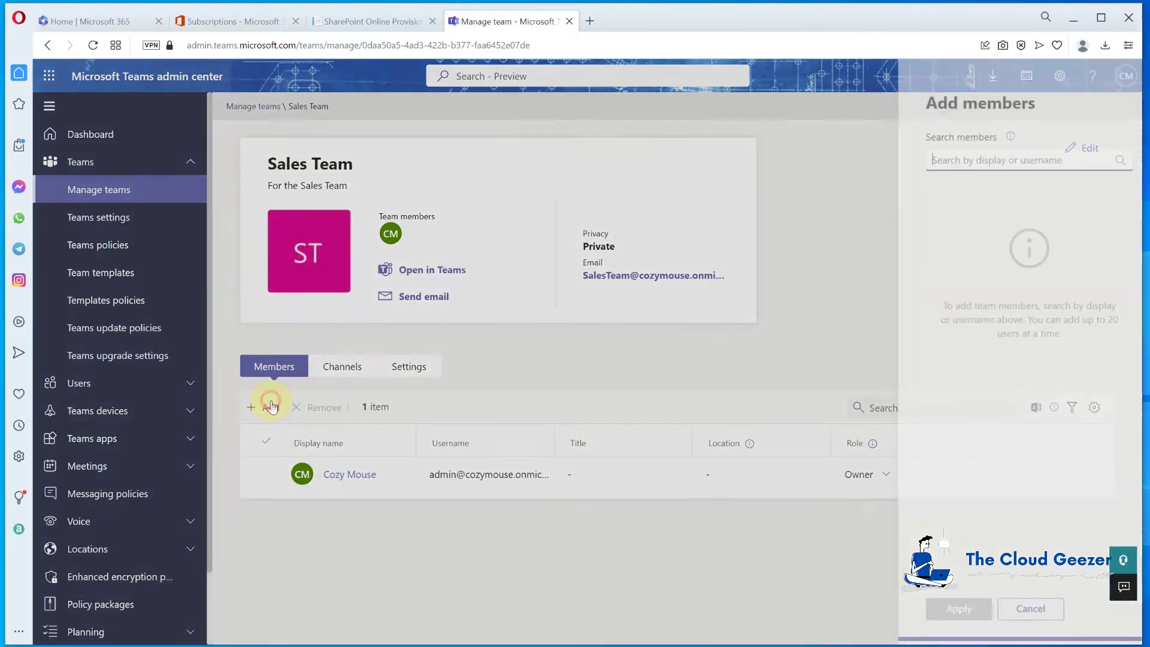
text(k)
key(BackSpace)
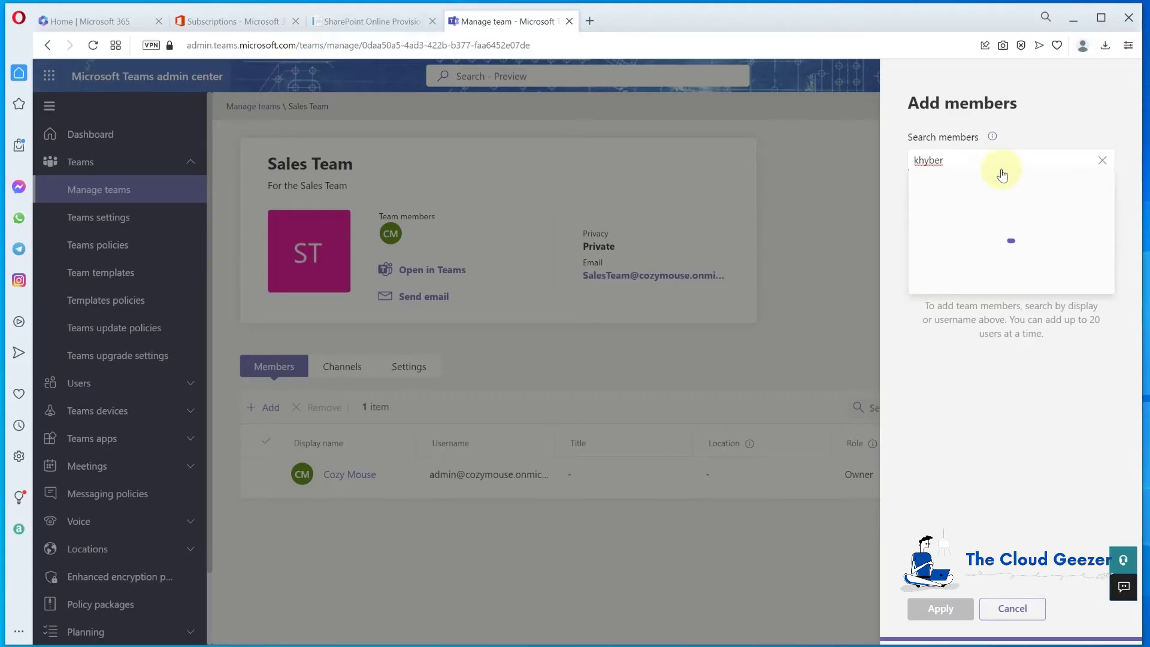
key(BackSpace)
key(BackSpace)
key(BackSpace)
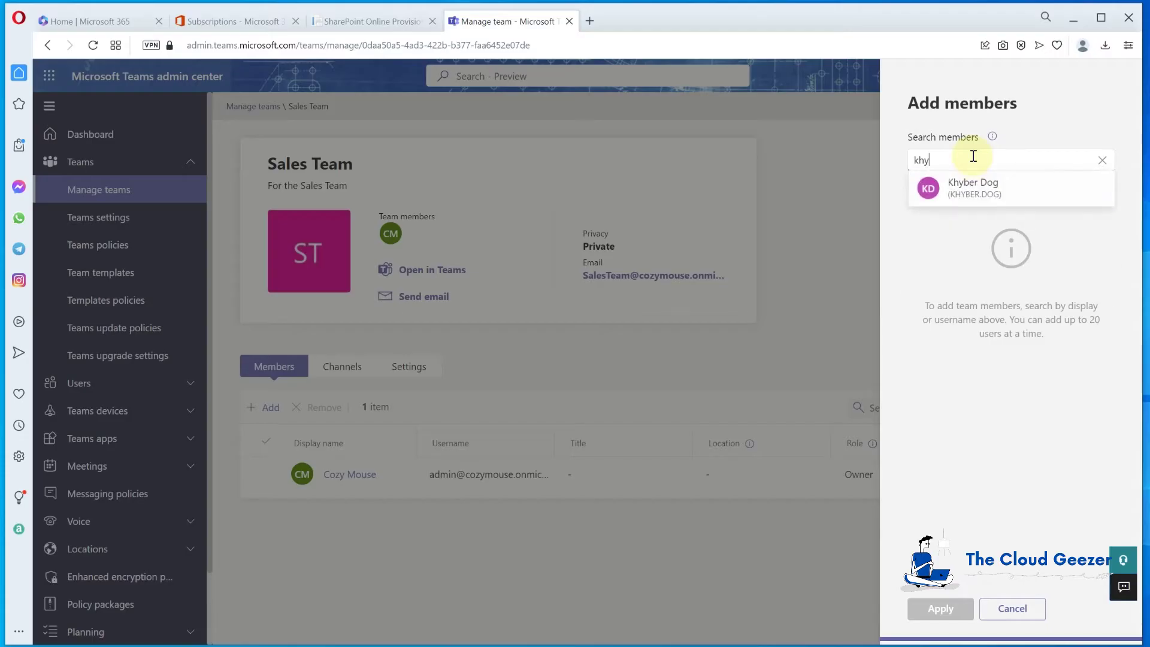
click(958, 186)
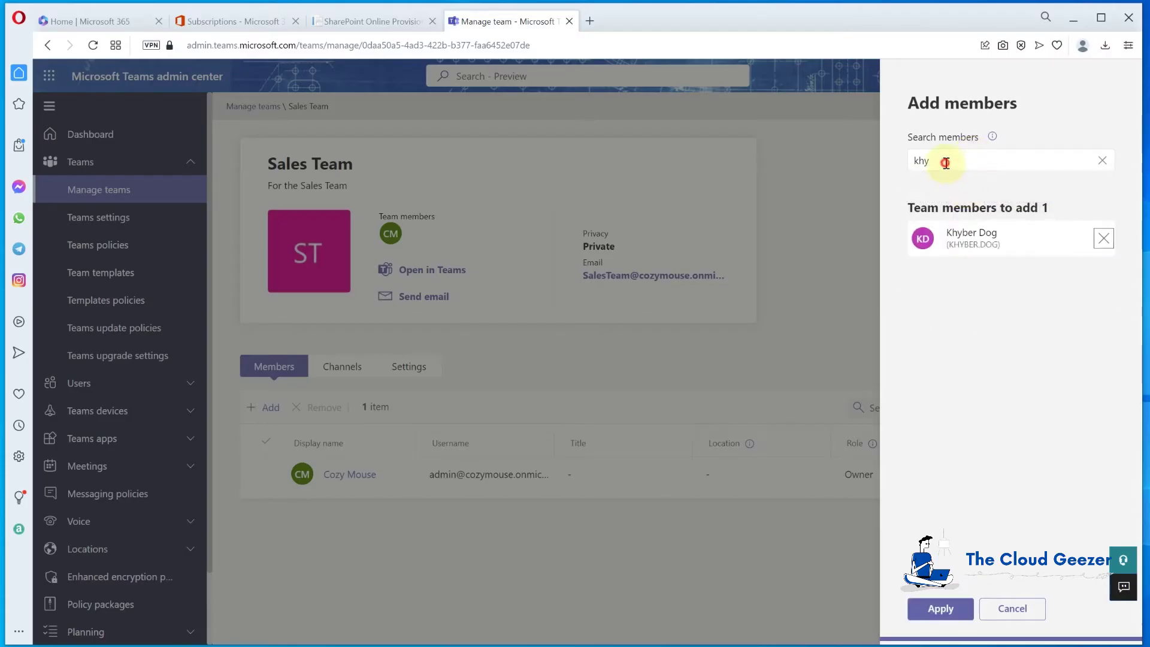
Search for and select a second user, add both members, and return to Manage teams
drag(946, 162, 890, 170)
text(vegas)
click(959, 186)
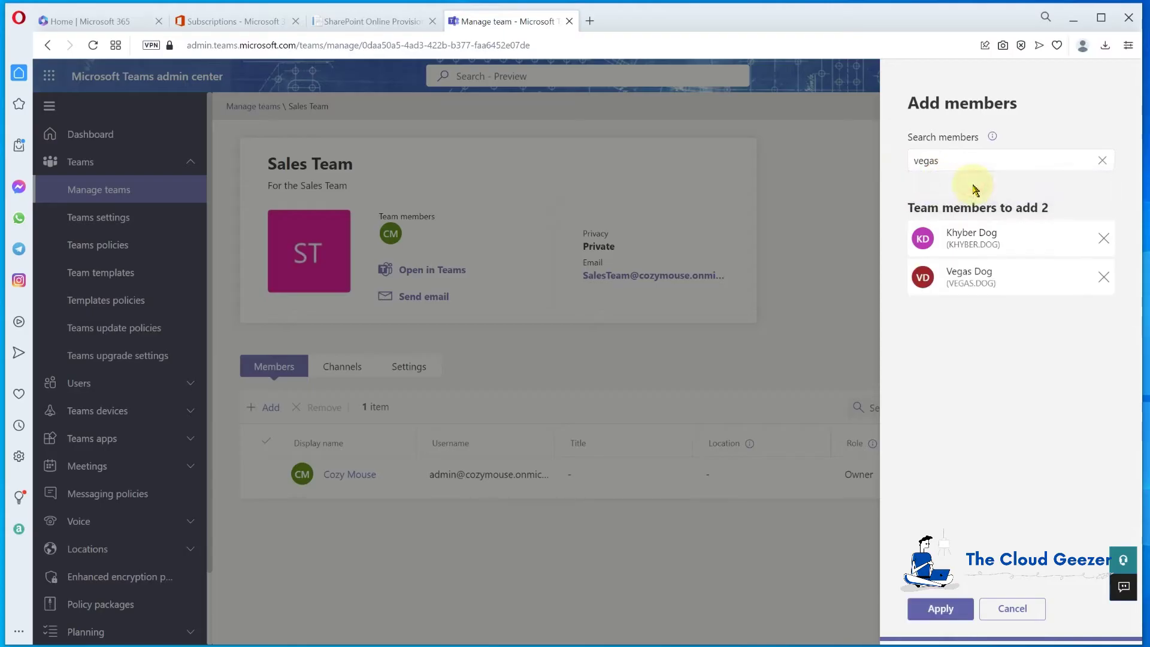
click(942, 610)
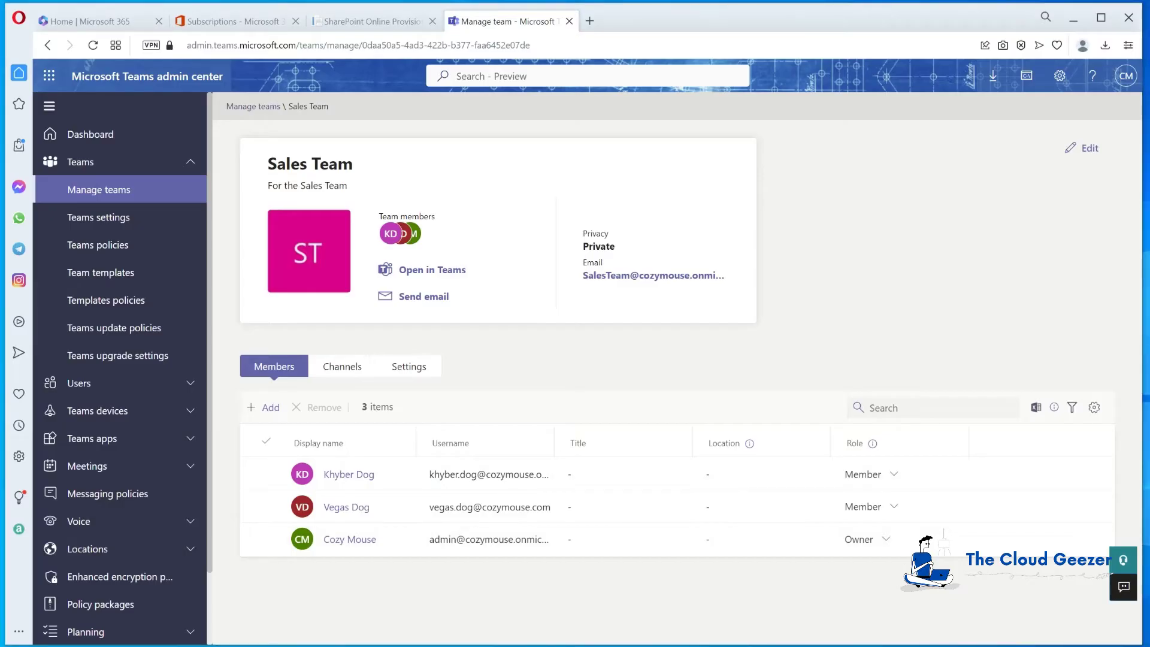
click(94, 190)
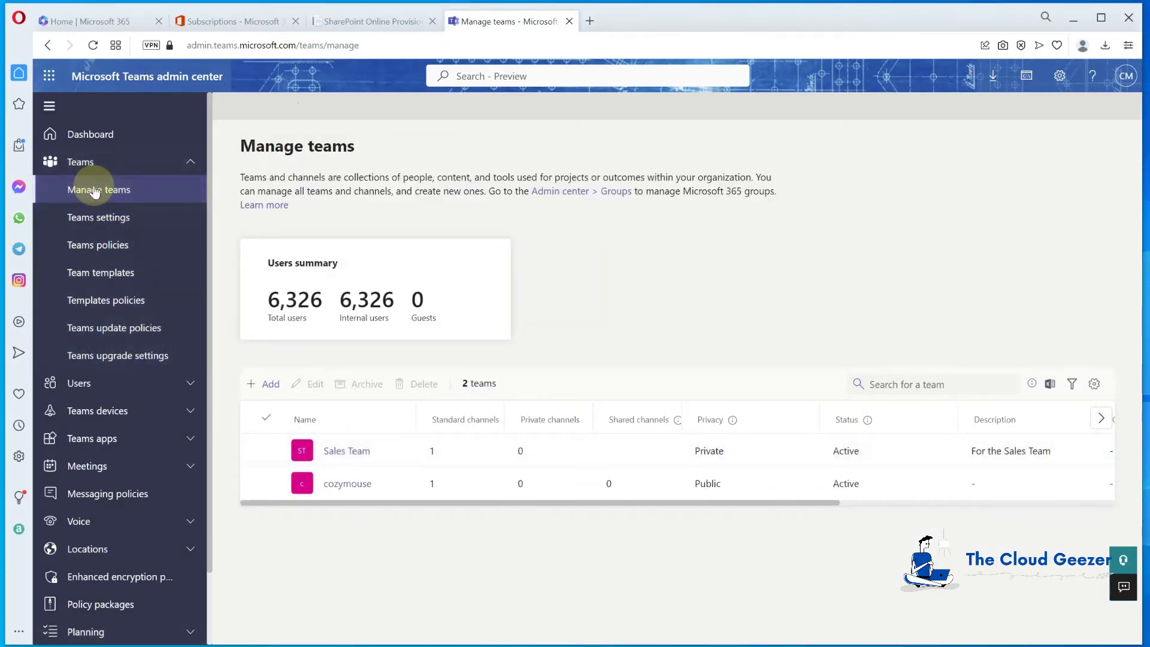
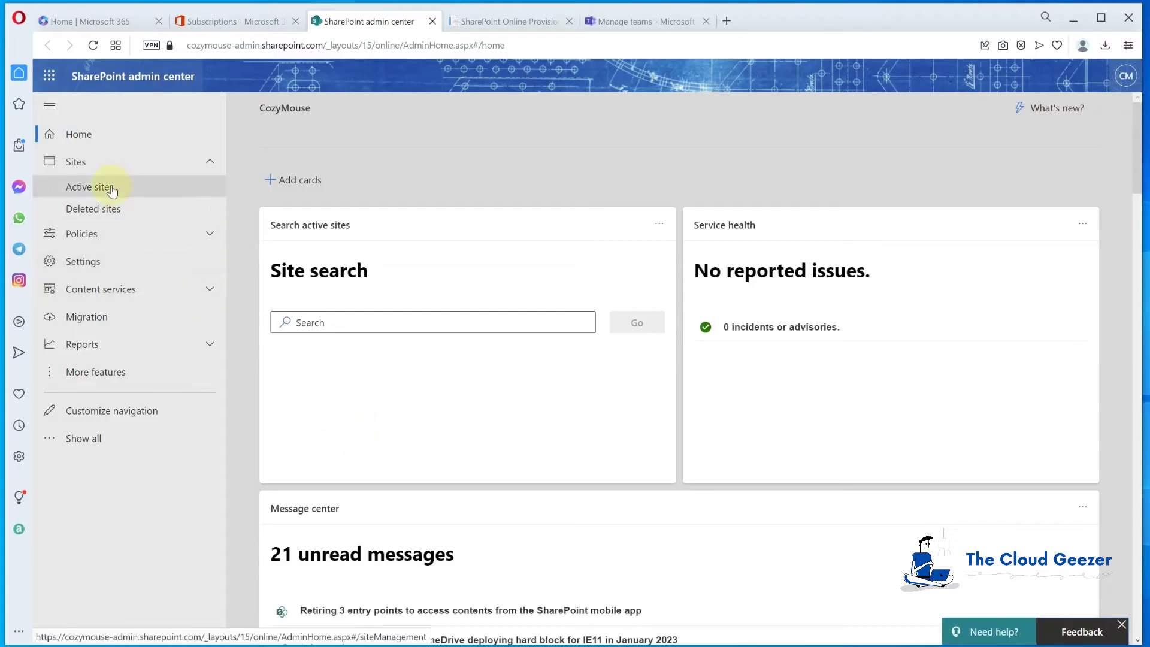
Open the Sales site (.../sites/GlobalSales) from the Active sites list
click(111, 187)
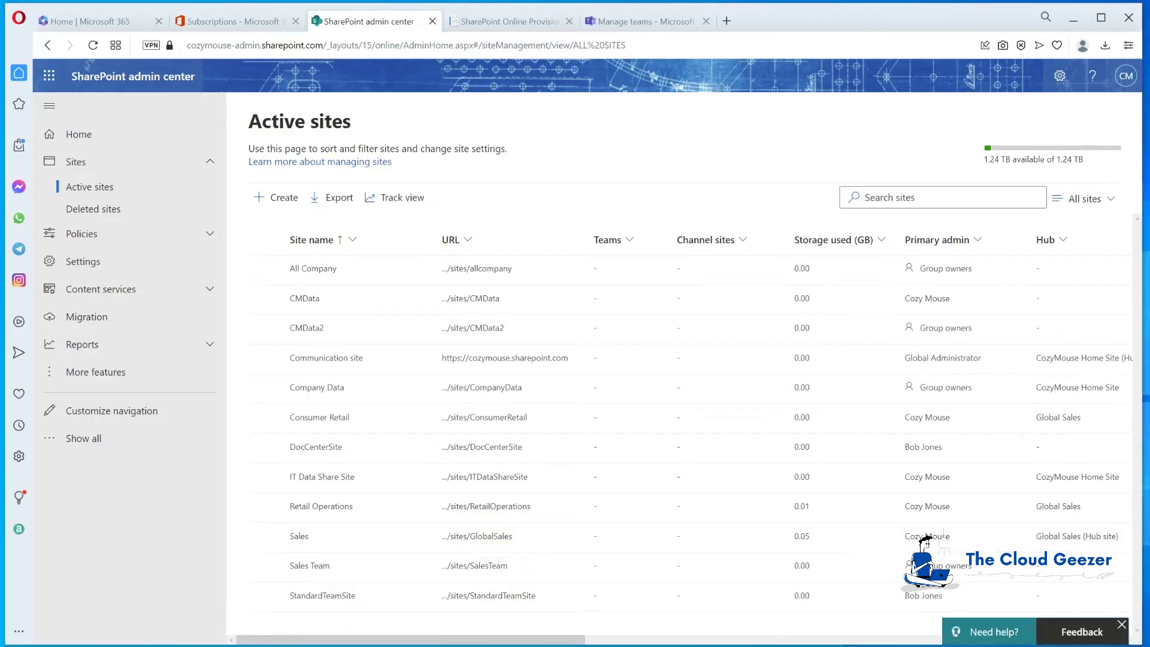
click(482, 538)
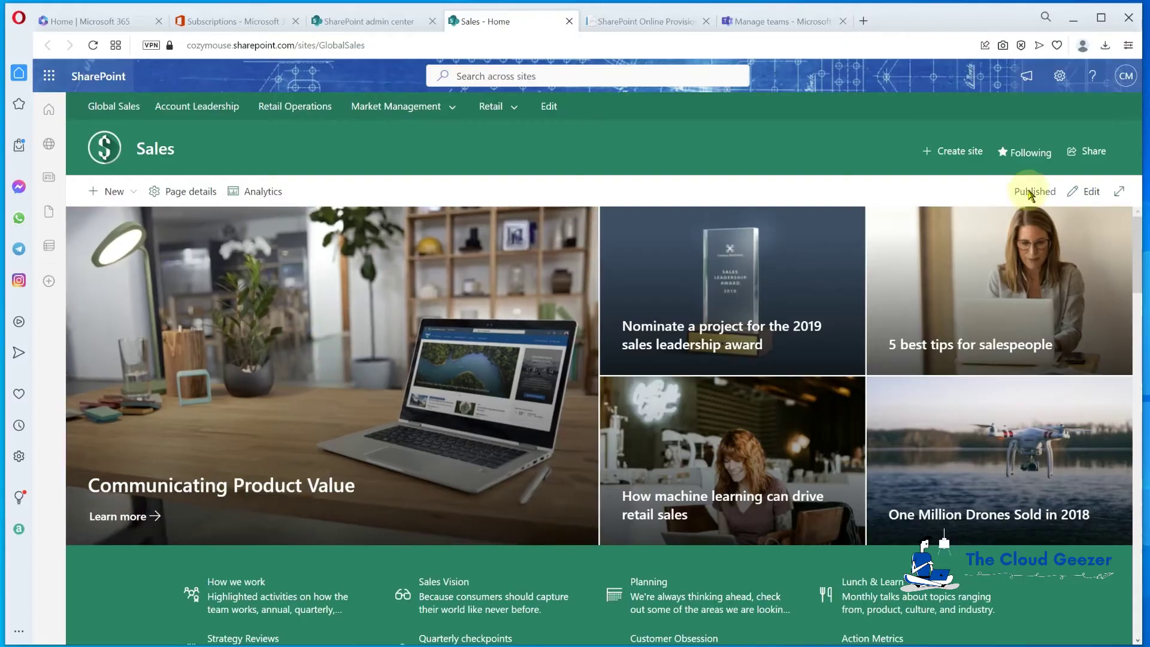
Edit the Sales home page, republish it, and dismiss the feedback prompt
scroll(398, 354, down, 5)
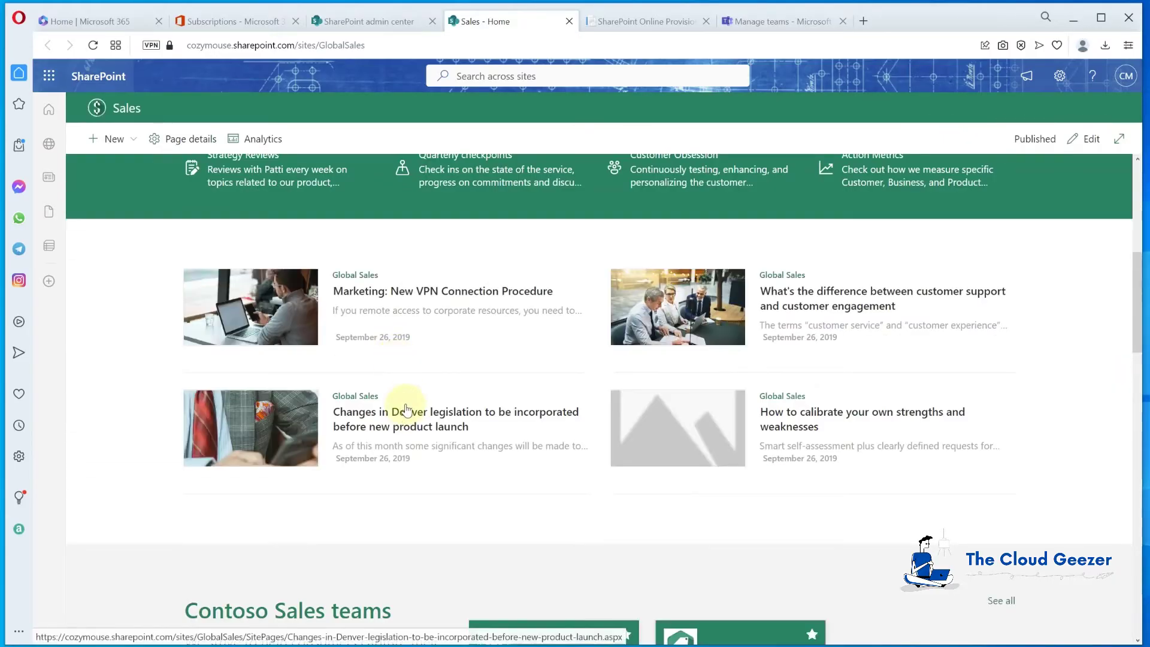
scroll(410, 402, down, 2)
scroll(403, 395, down, 2)
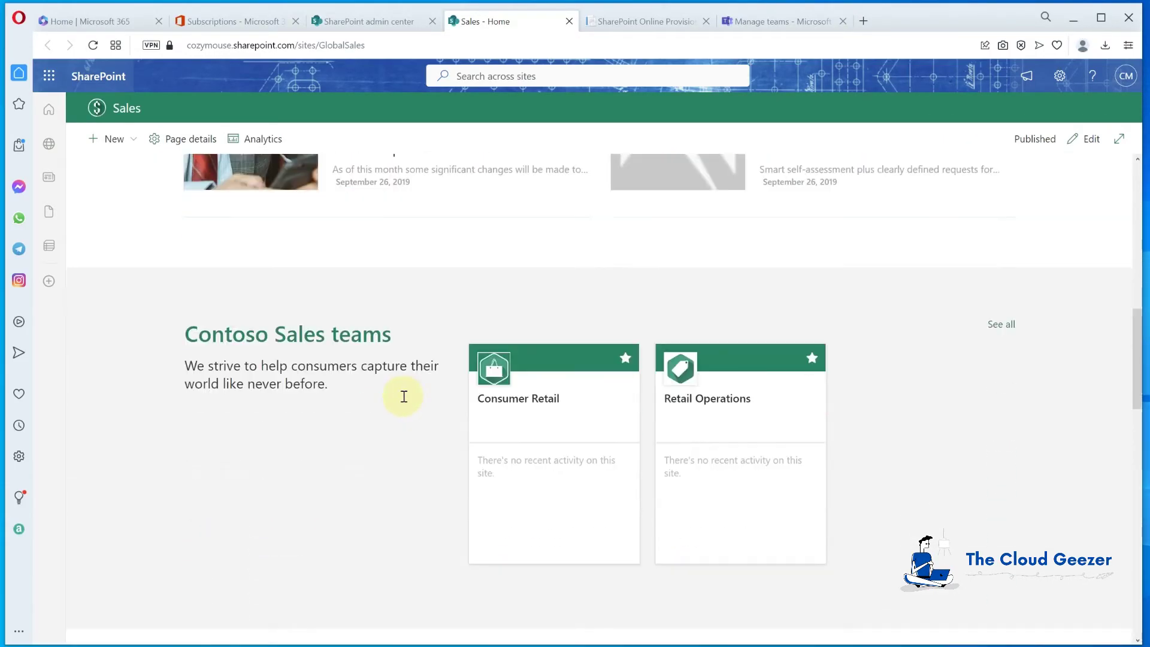
scroll(403, 395, up, 10)
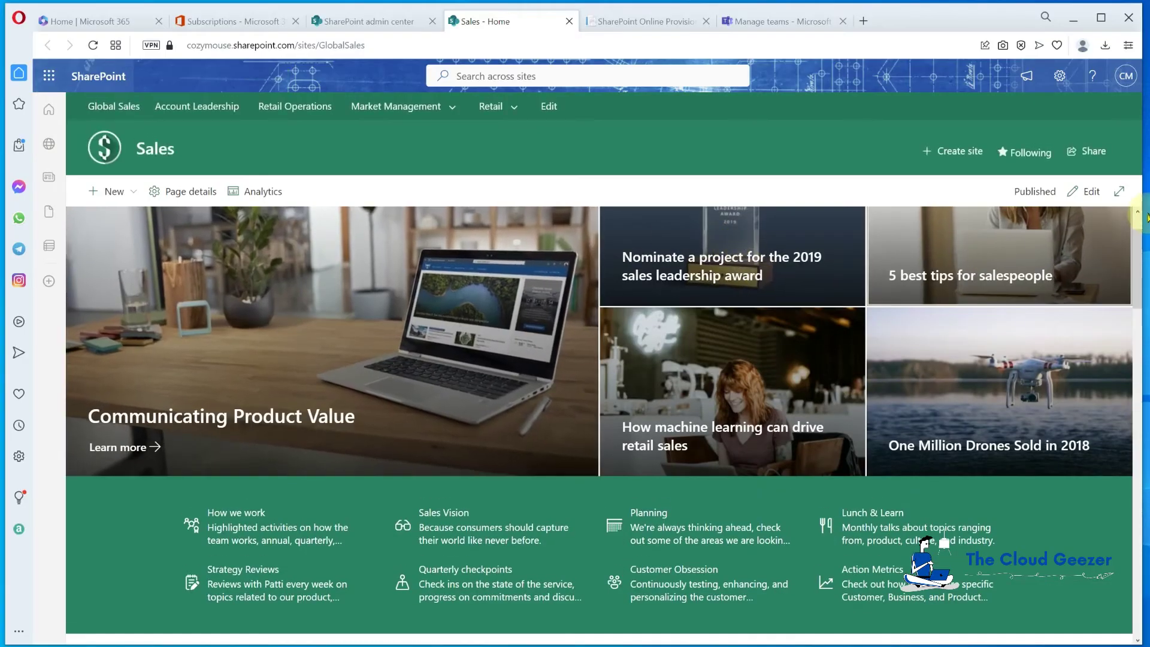
click(1088, 192)
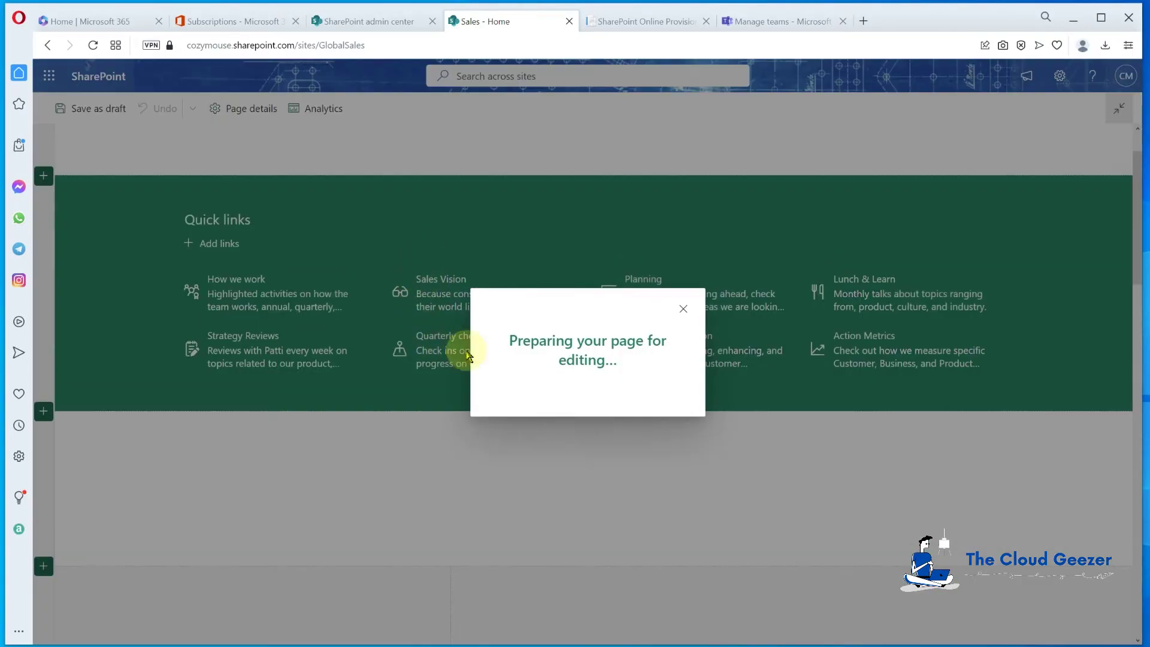
scroll(473, 429, up, 1)
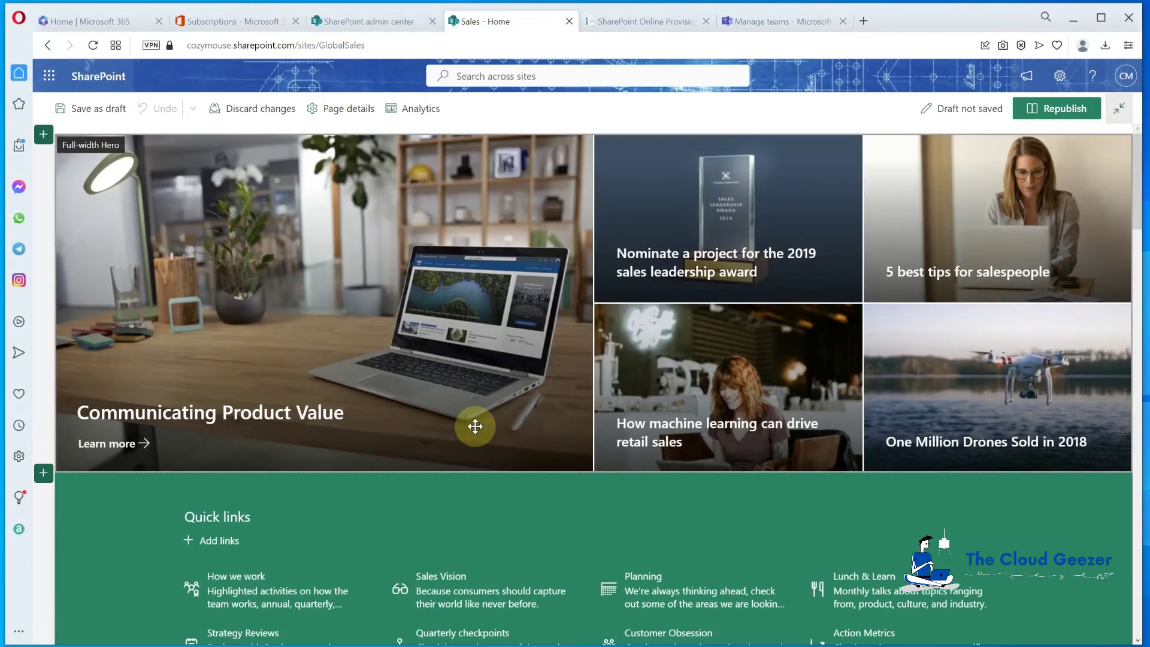
click(1058, 110)
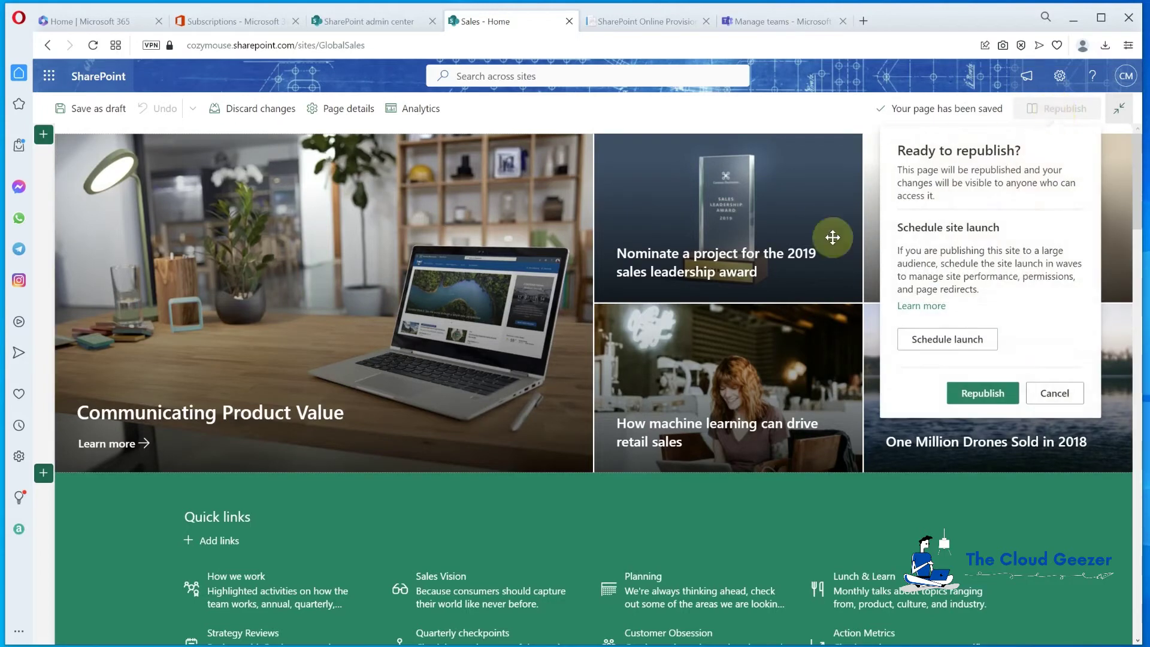
click(978, 393)
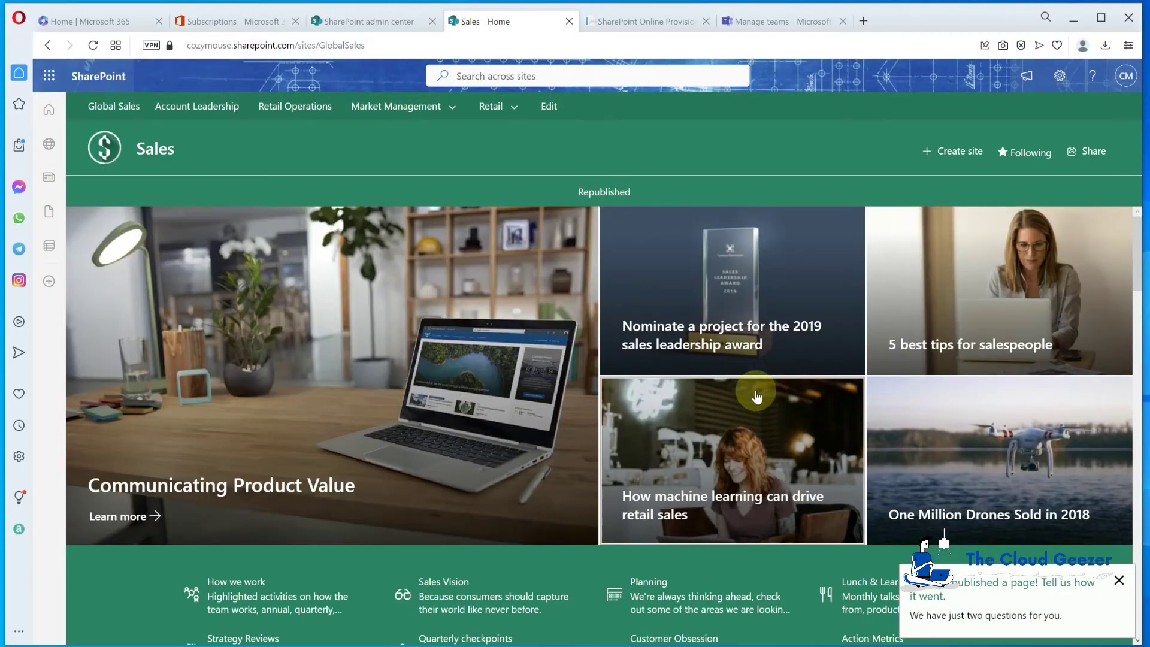
click(1120, 581)
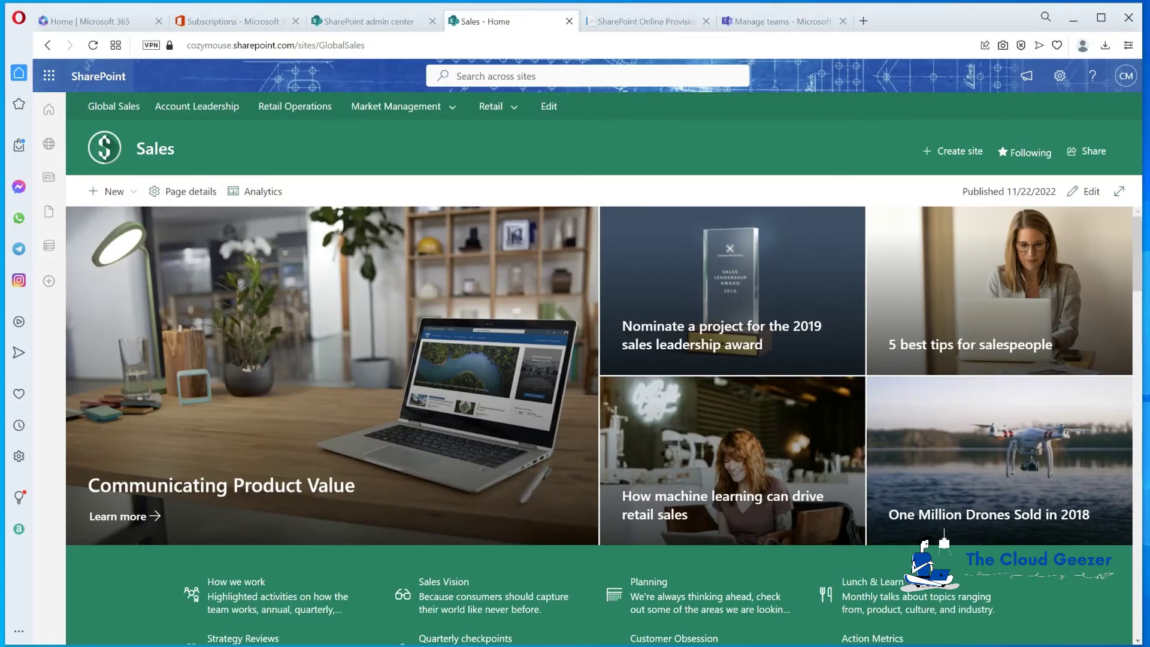
Close the Sales - Home, SharePoint Online Provisioning, SharePoint admin center and Manage teams tabs
click(568, 23)
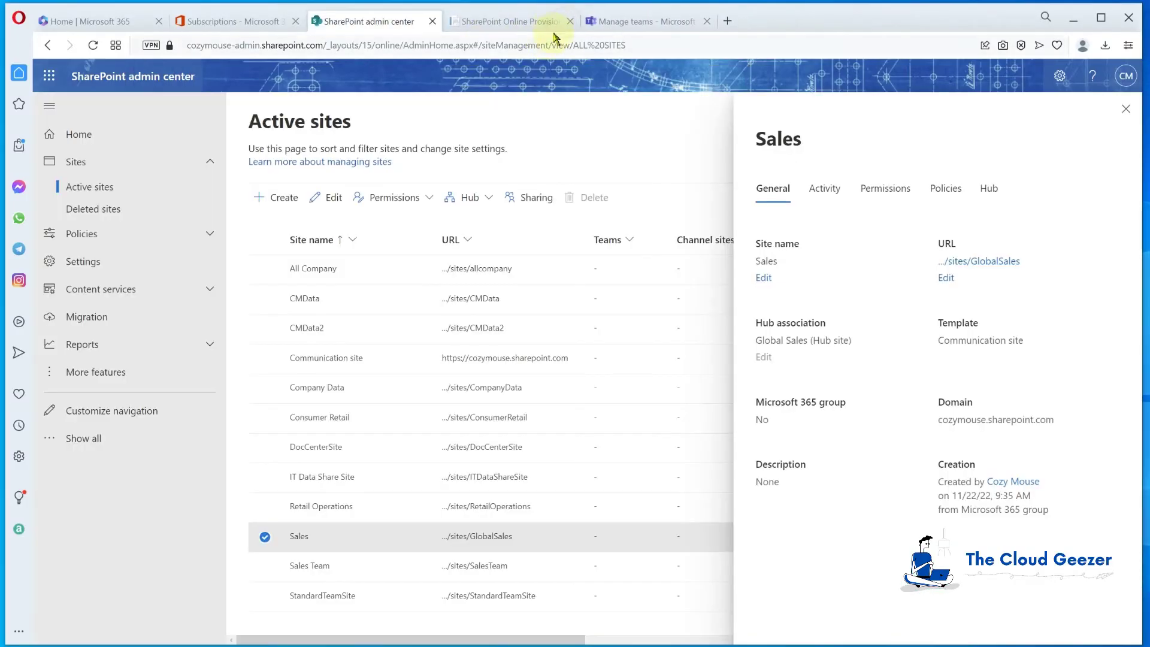
click(570, 23)
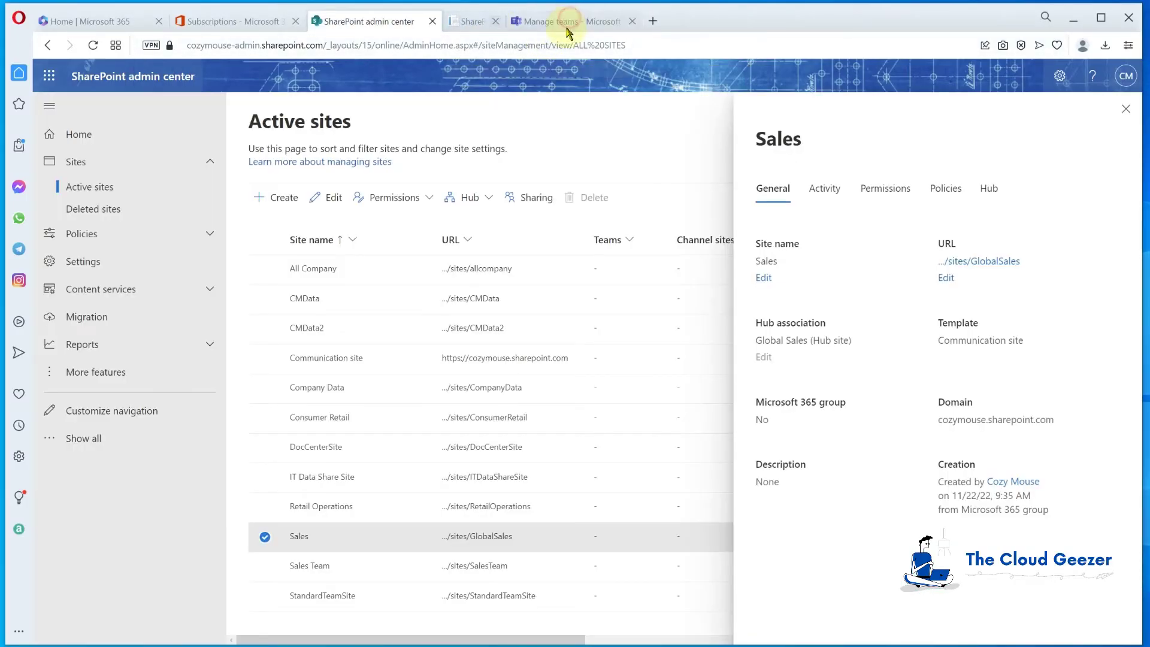
click(432, 22)
click(433, 22)
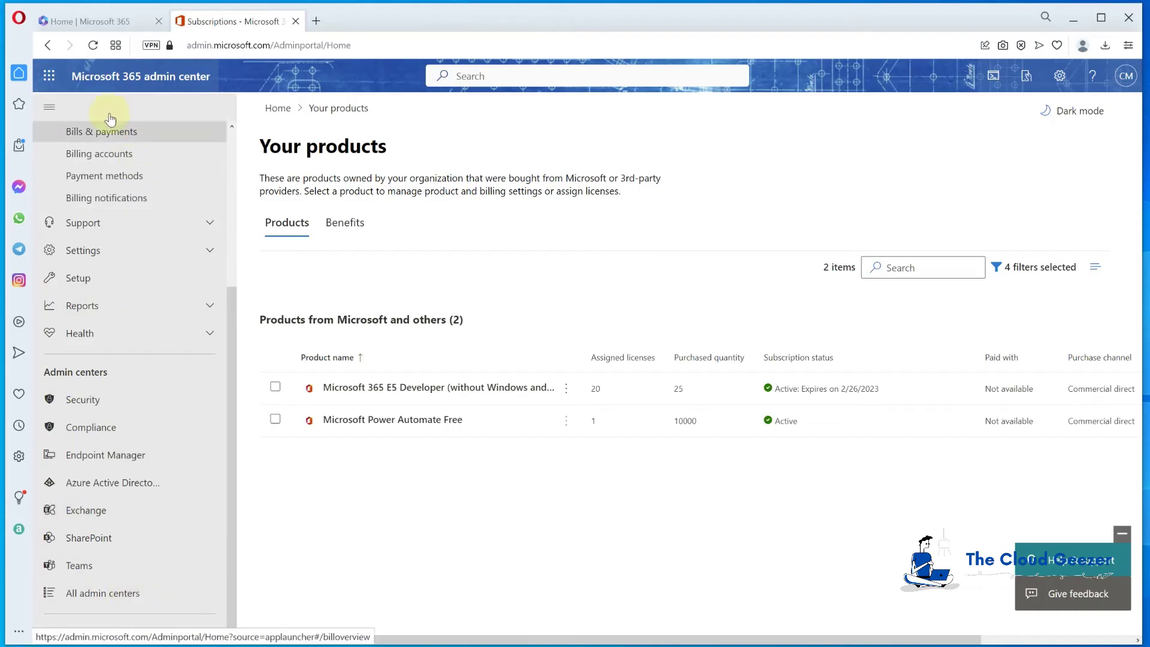
Launch Power Apps from the App launcher's All apps list
click(50, 76)
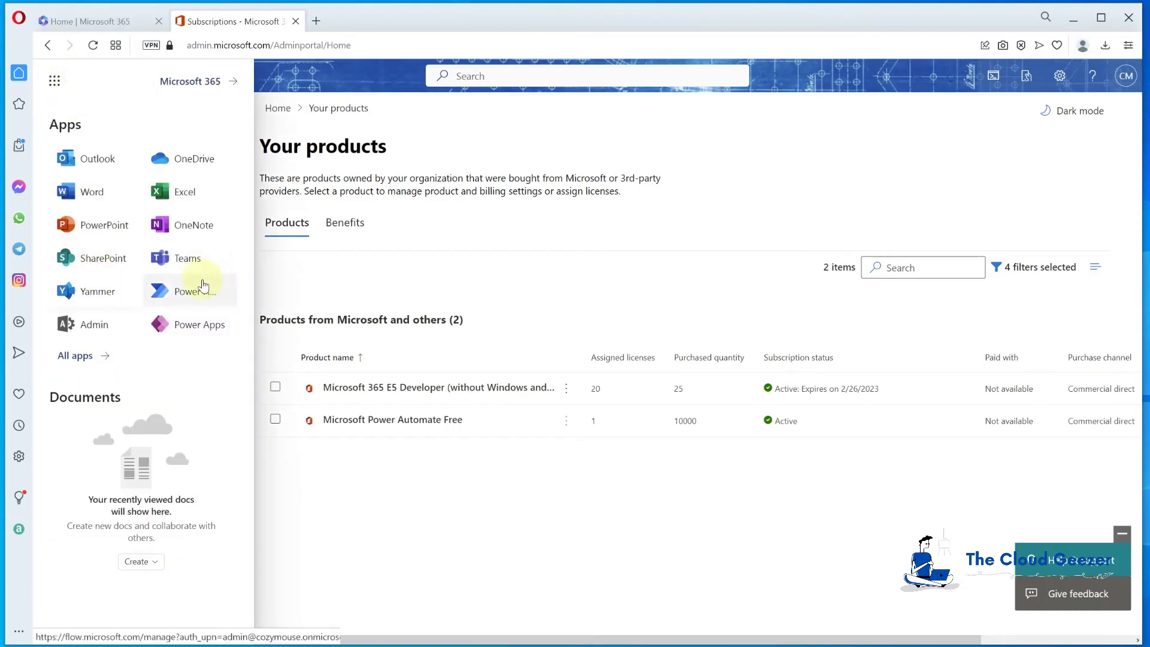
click(75, 356)
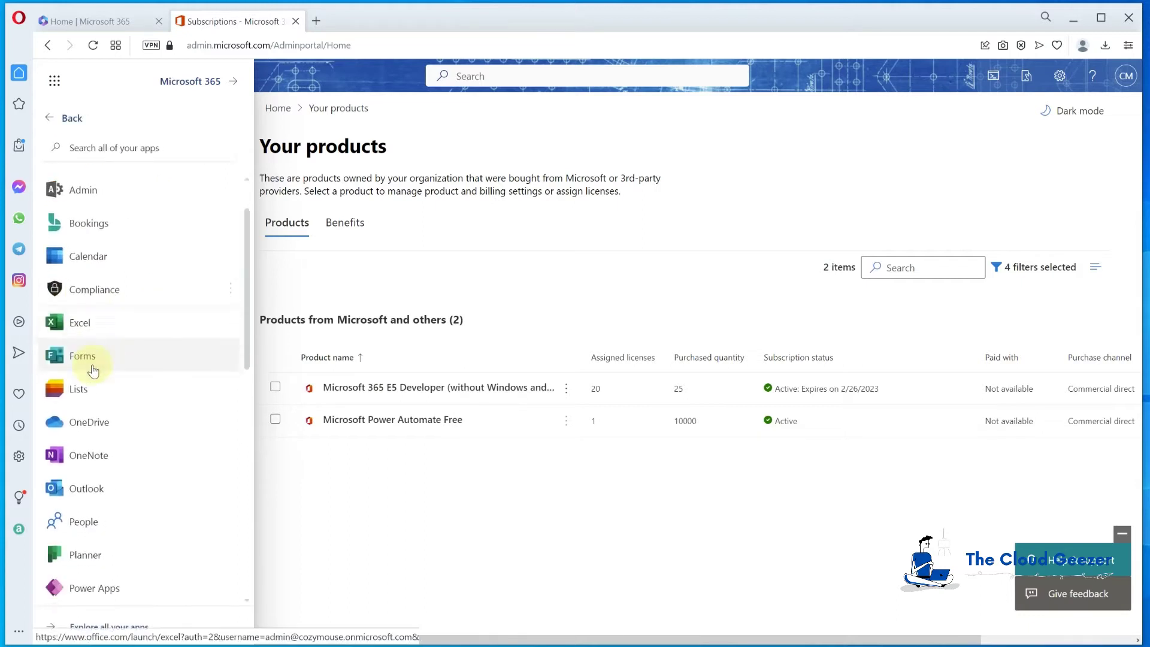
scroll(93, 372, down, 4)
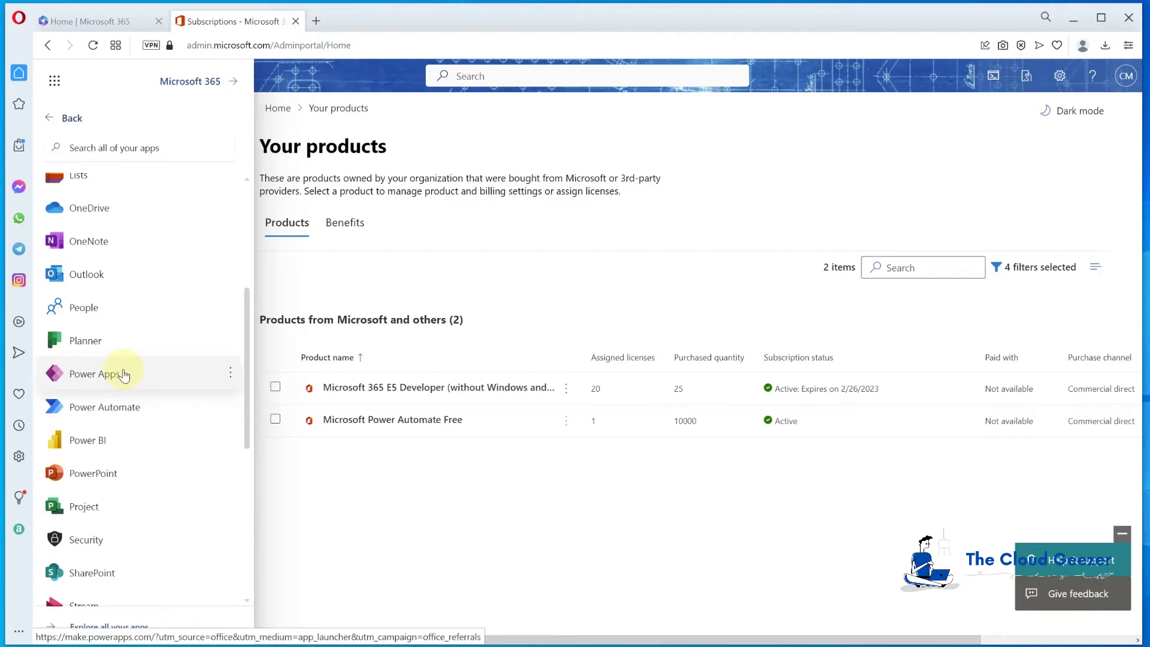
click(124, 375)
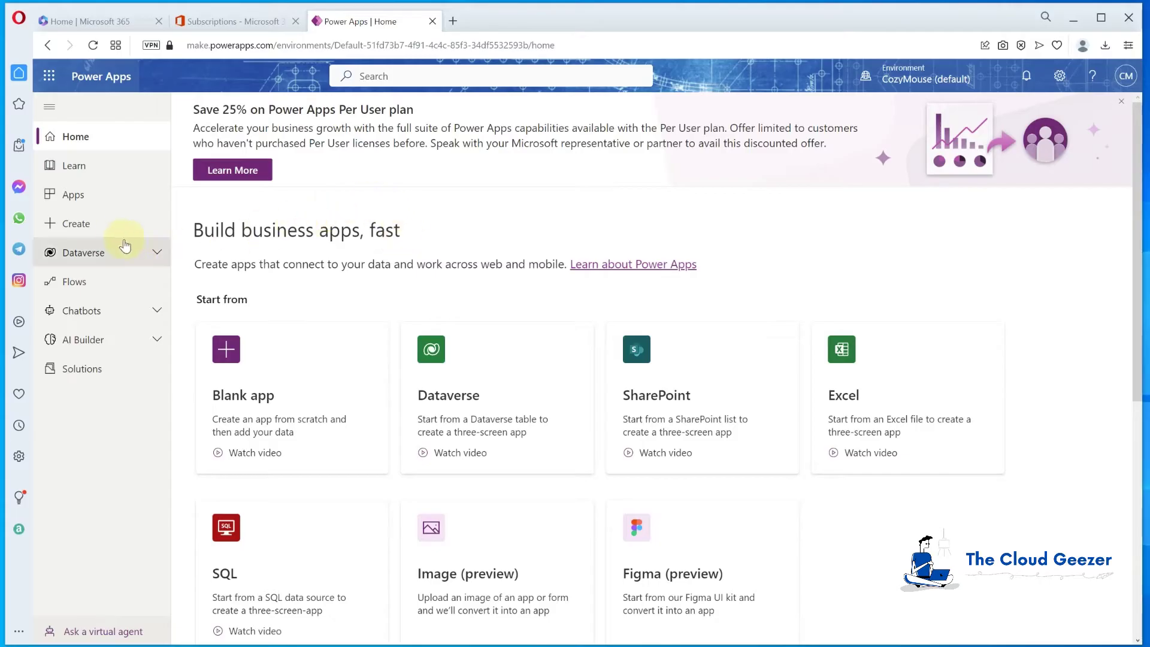
Create Budget Tracker_1747 as a tablet app from the Budget Tracker template
click(75, 226)
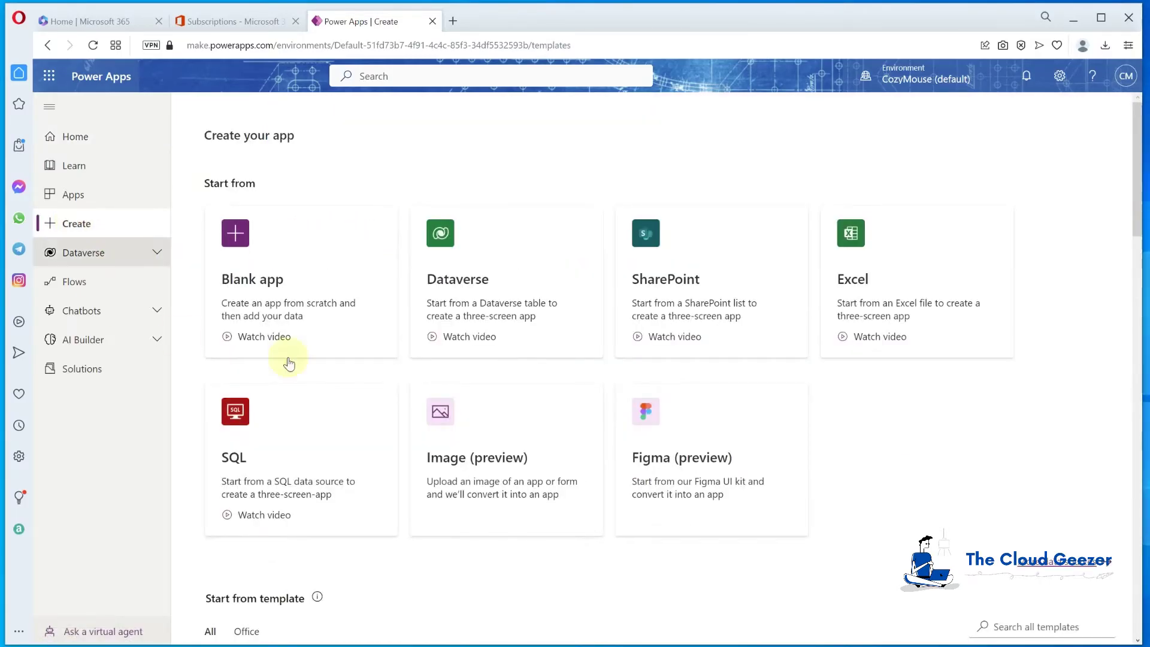
scroll(400, 315, down, 5)
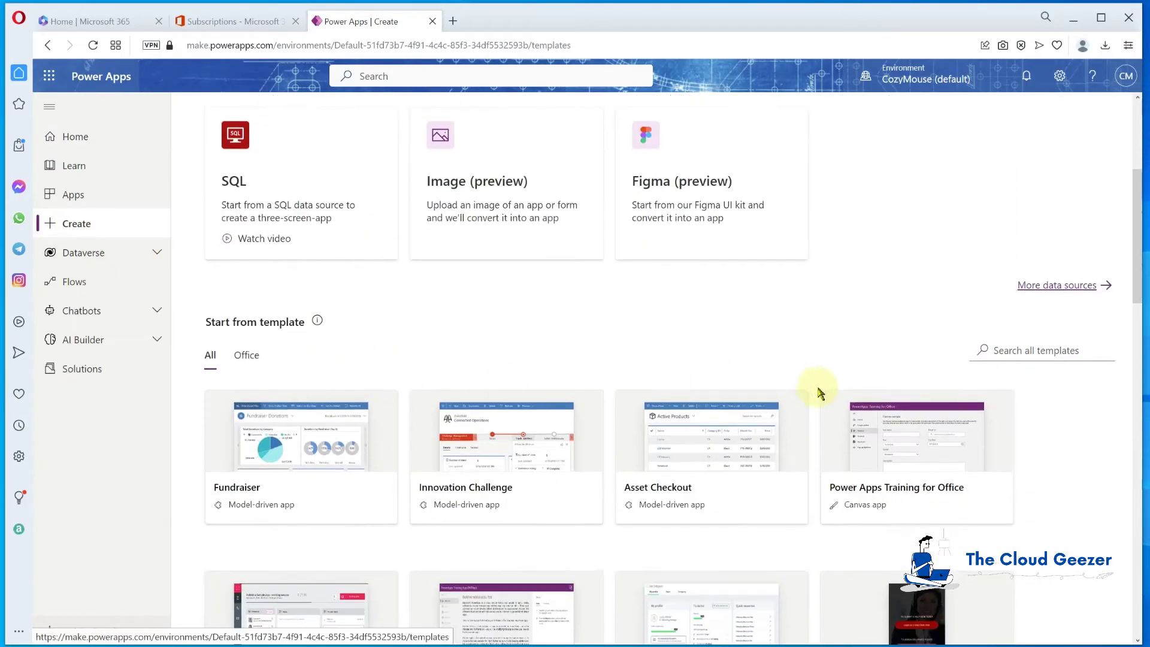
scroll(474, 443, down, 5)
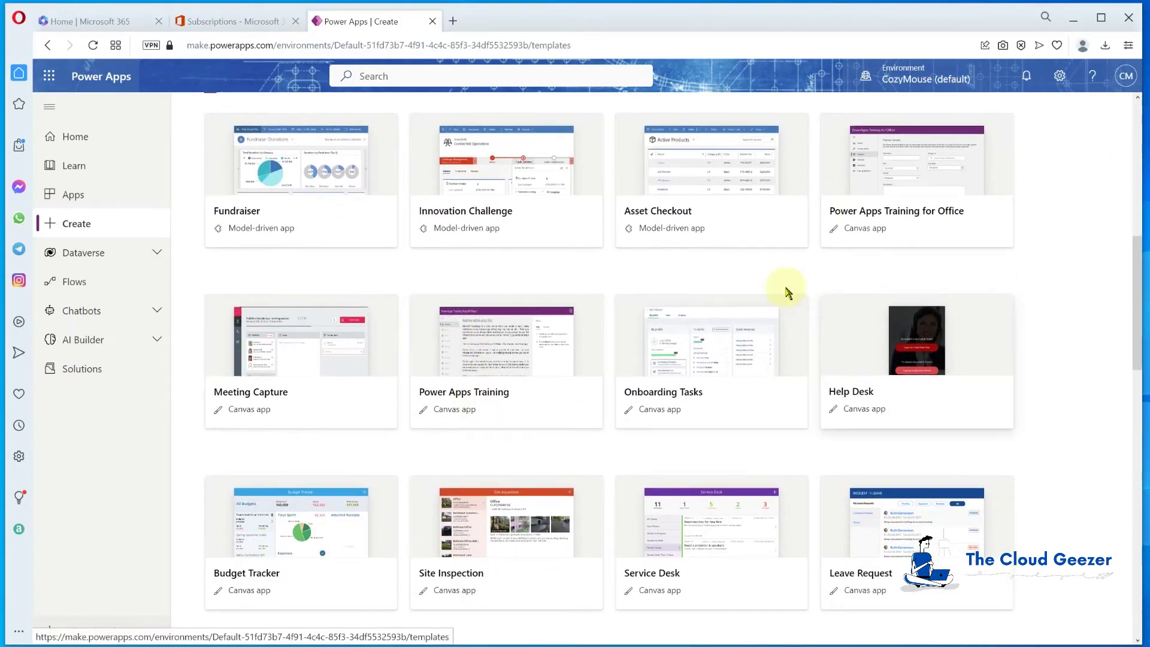
scroll(506, 307, down, 1)
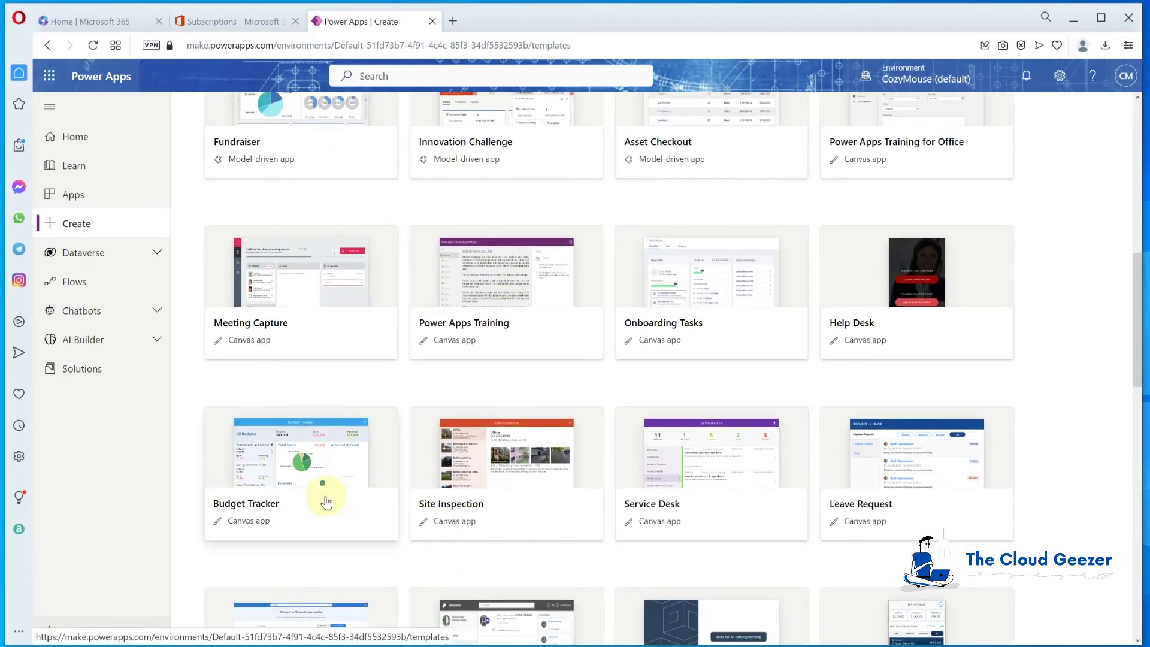
click(324, 467)
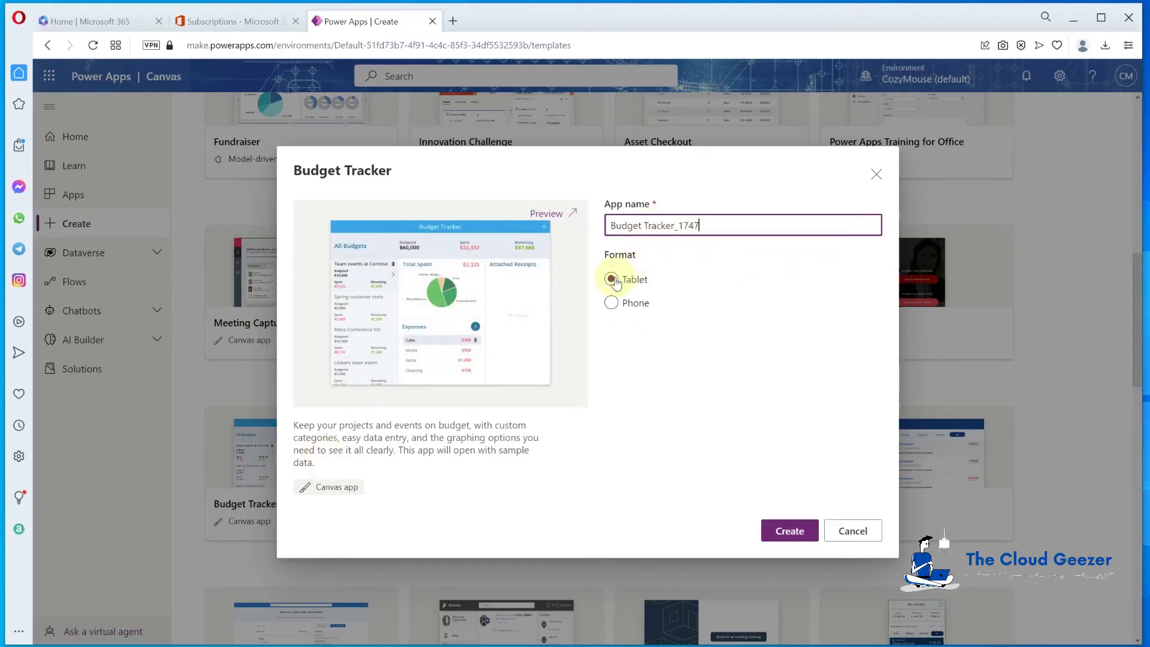
click(790, 532)
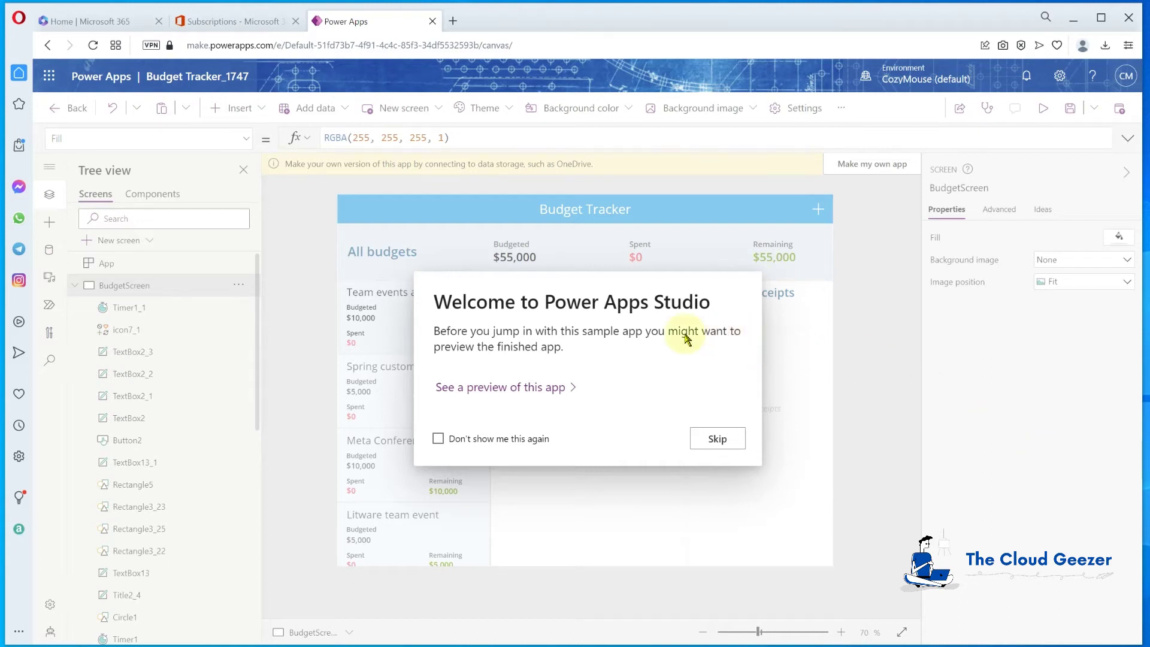
Turn off the welcome message, inspect Timer1_1 and Rectangle7, and save the app
click(438, 440)
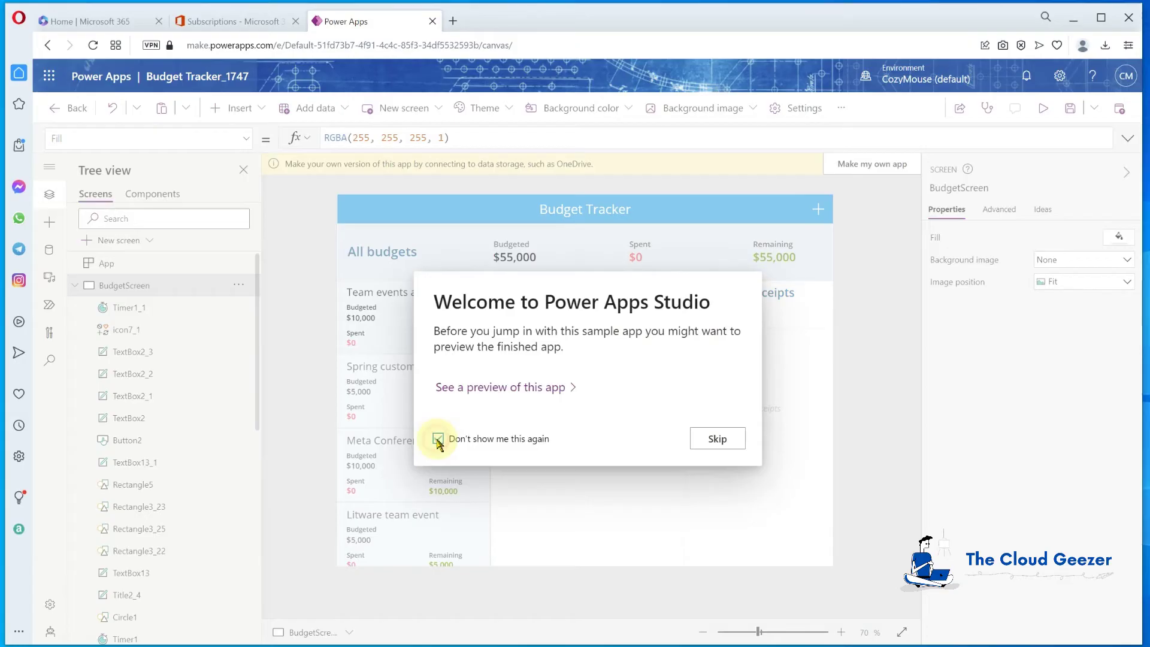
click(732, 442)
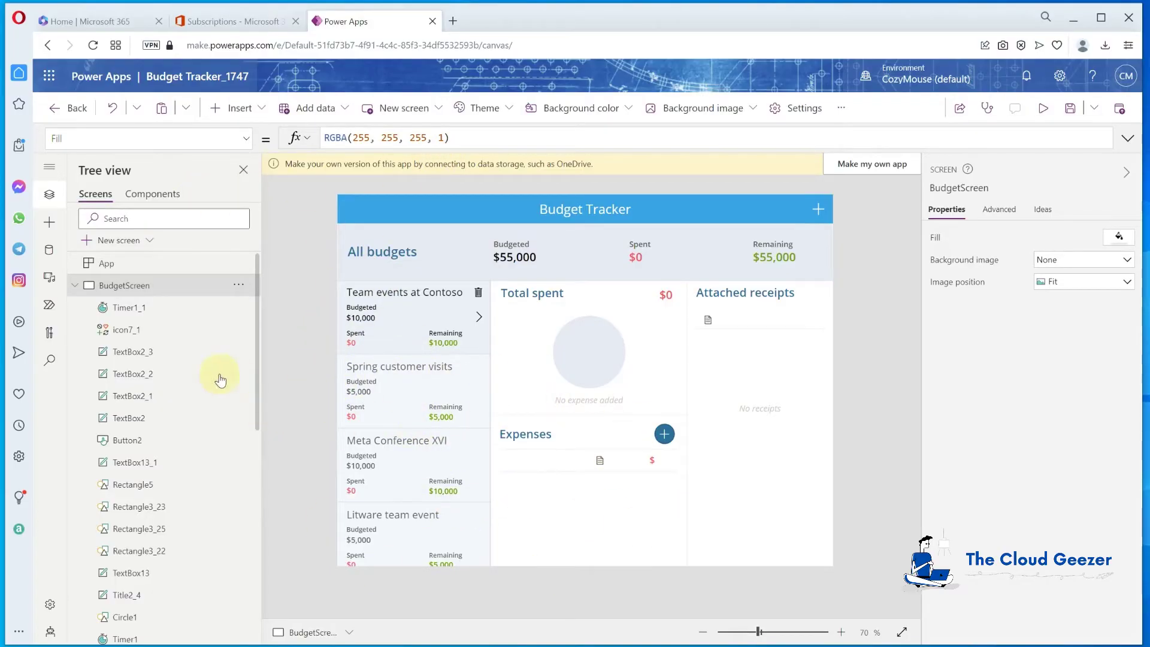
click(129, 307)
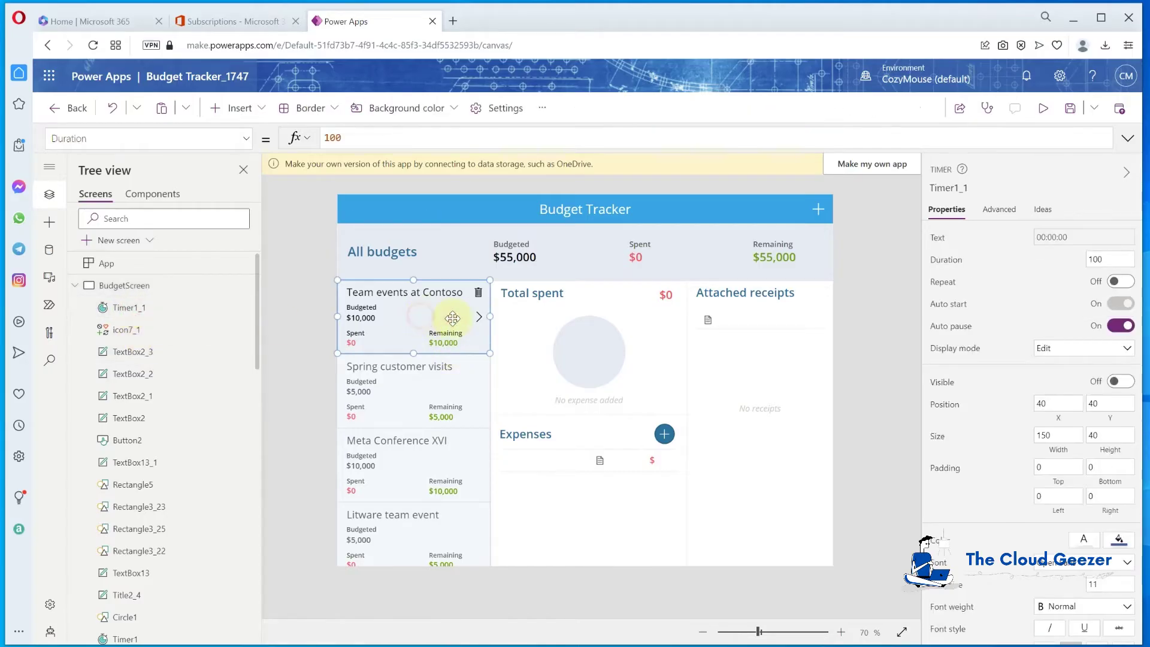
click(452, 318)
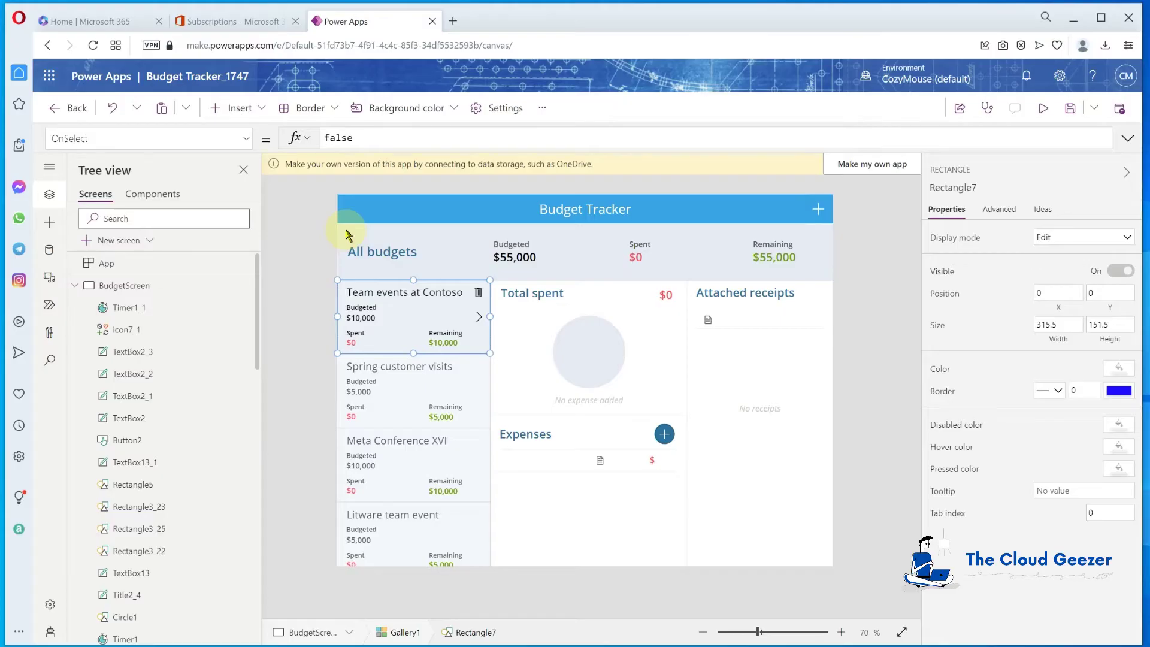
click(1070, 108)
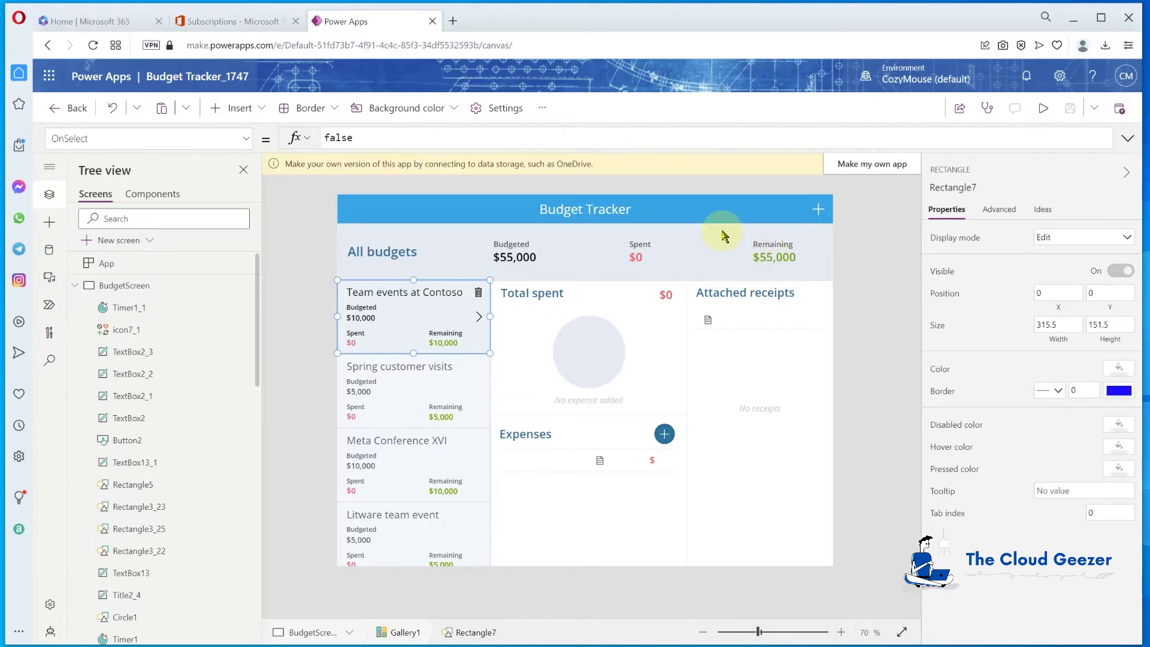
Publish the Budget Tracker_1747 app, then leave the editor for the Apps list
click(1119, 108)
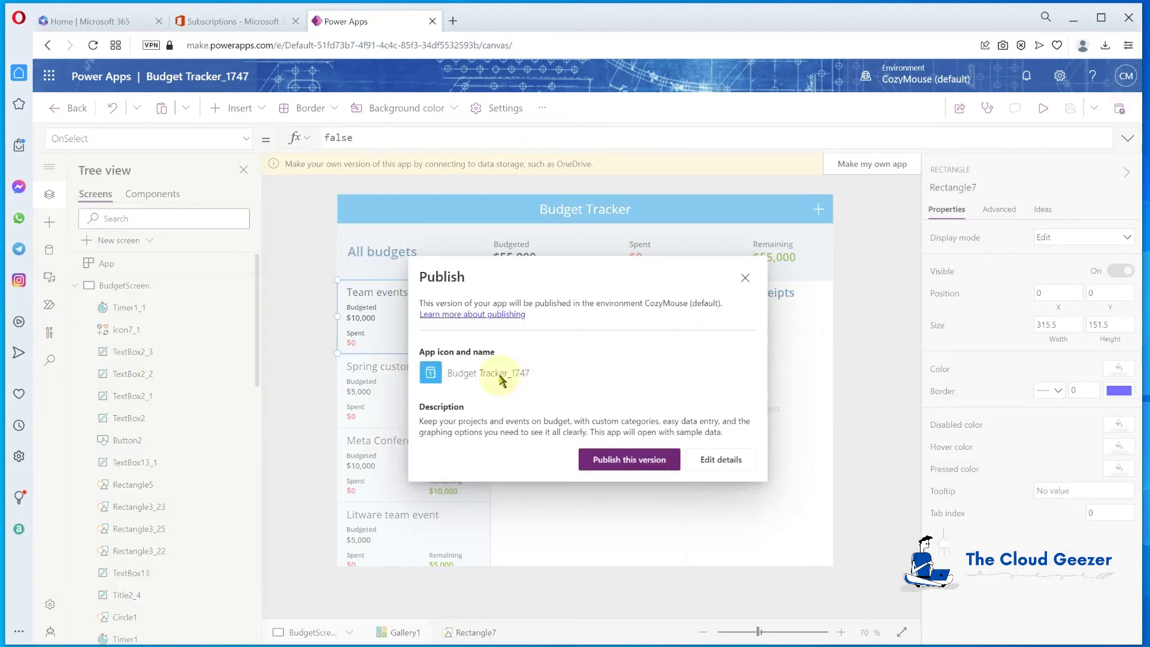
click(629, 460)
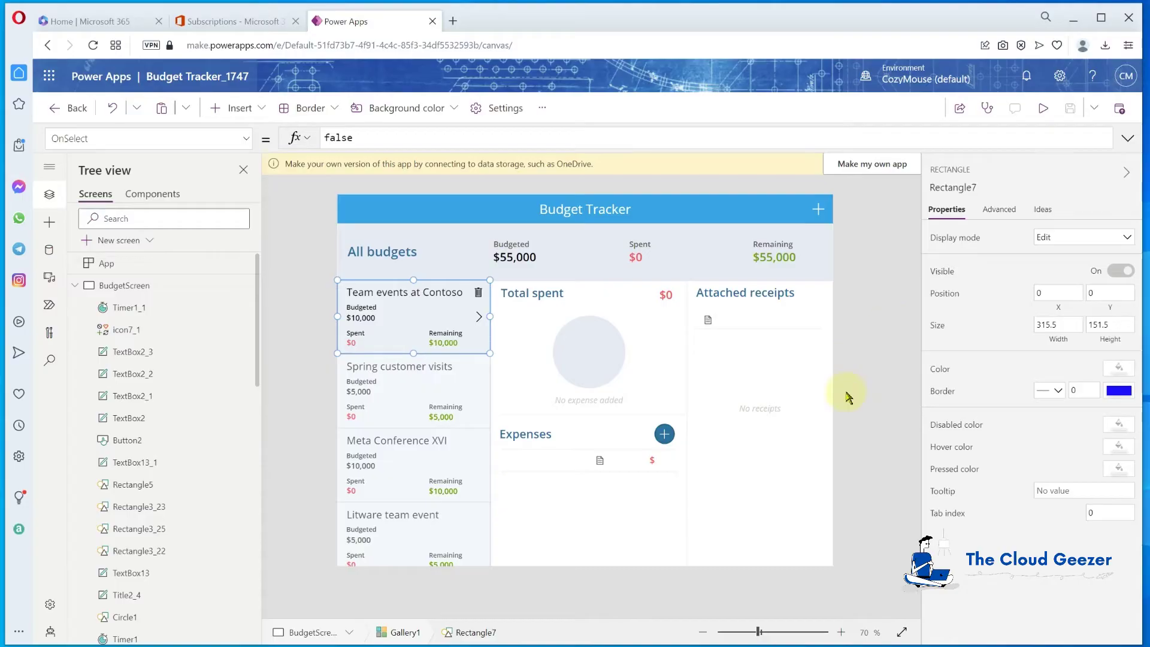
click(537, 401)
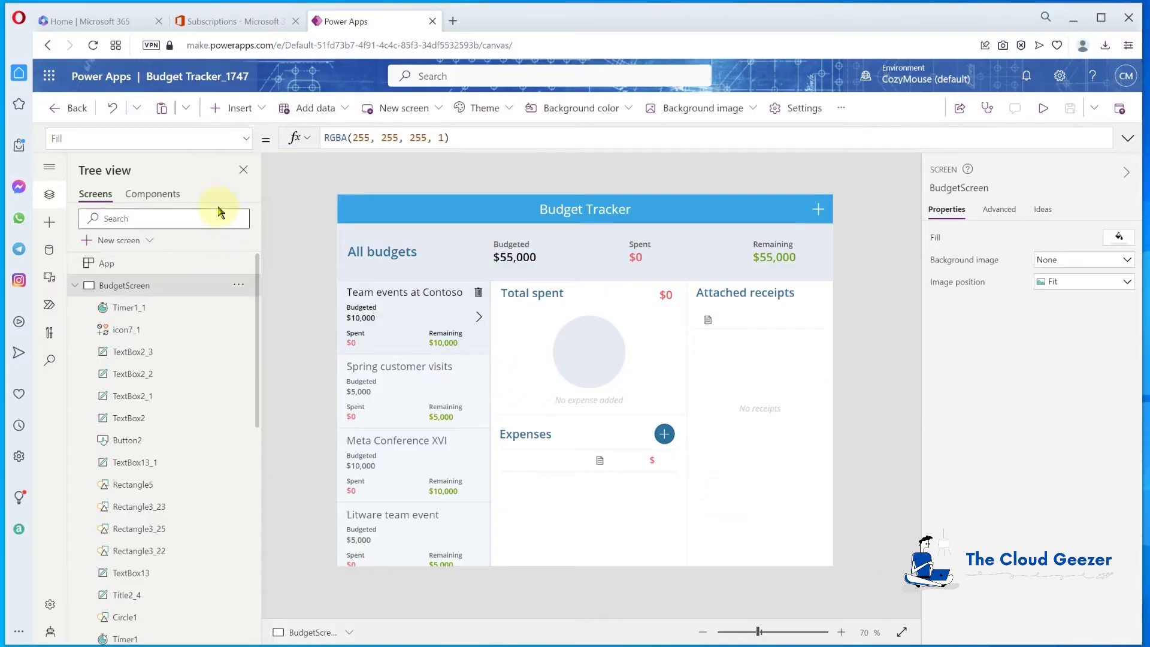
click(65, 109)
click(620, 406)
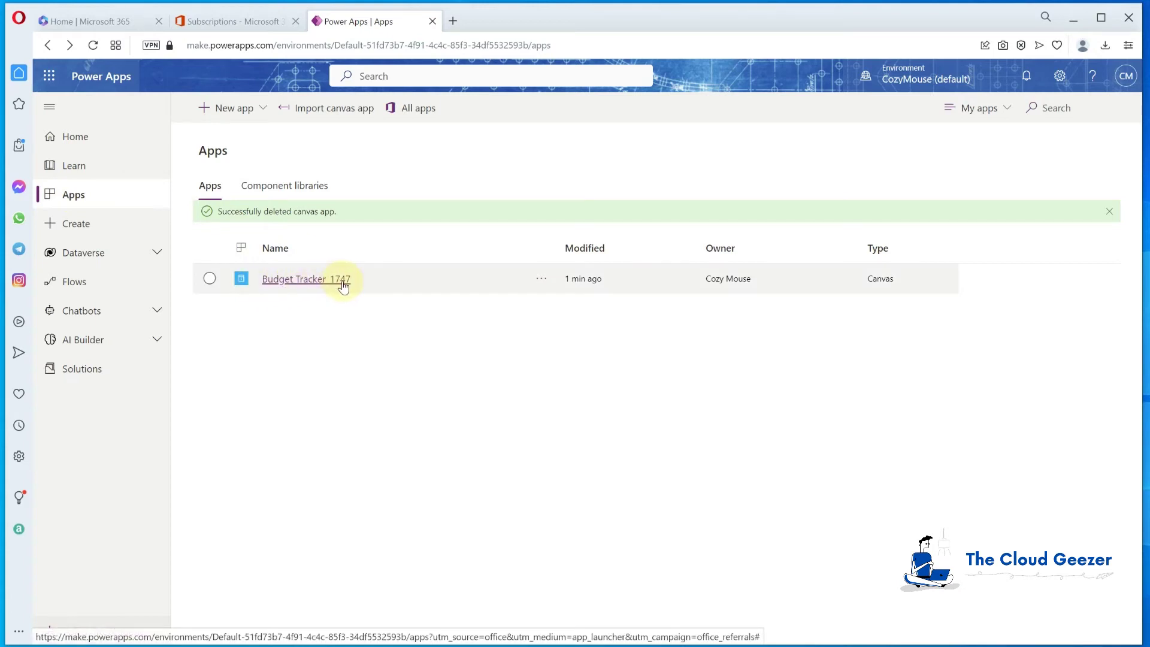
Open Budget Tracker_1747's details page and test-play the app from its web link
click(320, 280)
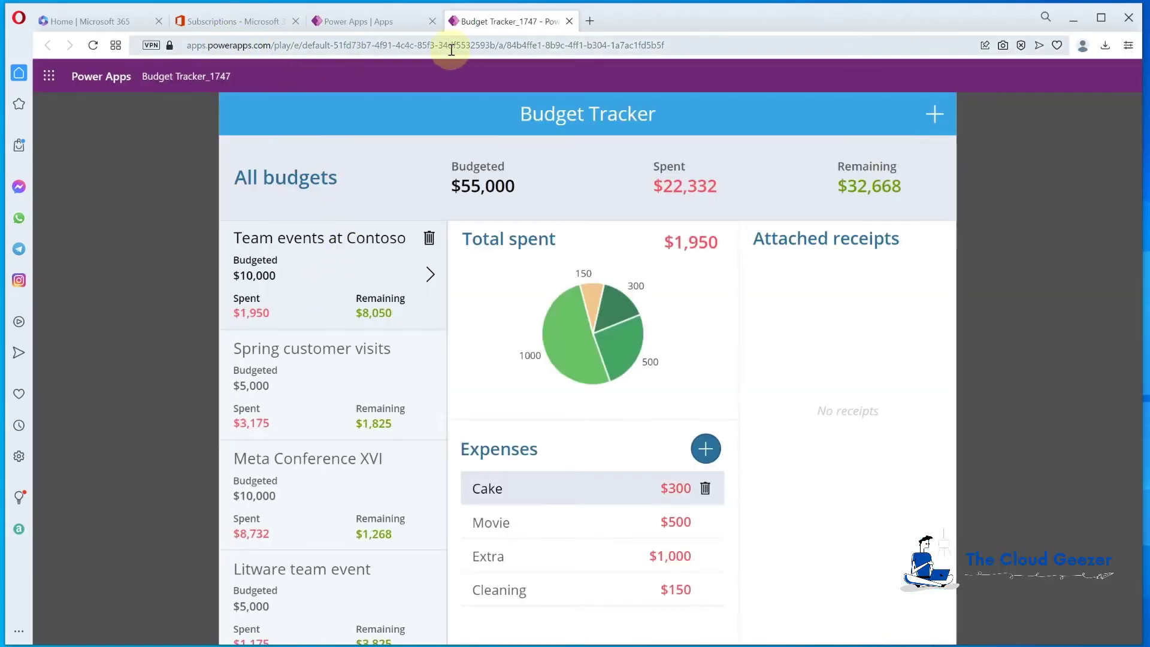
click(569, 21)
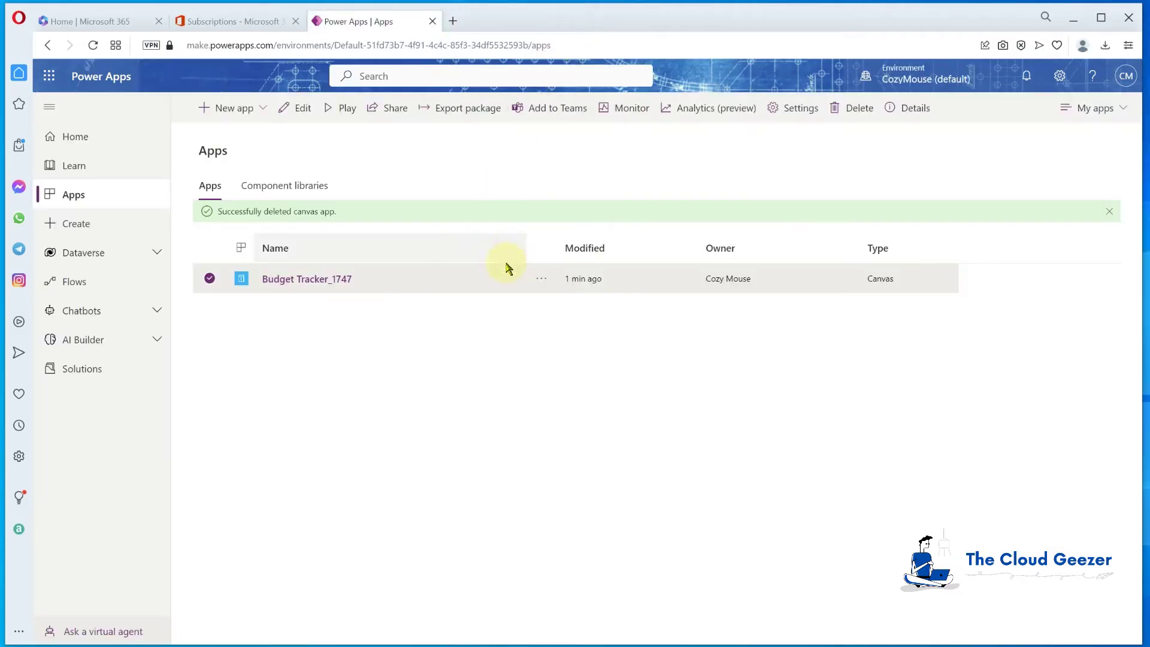
click(543, 280)
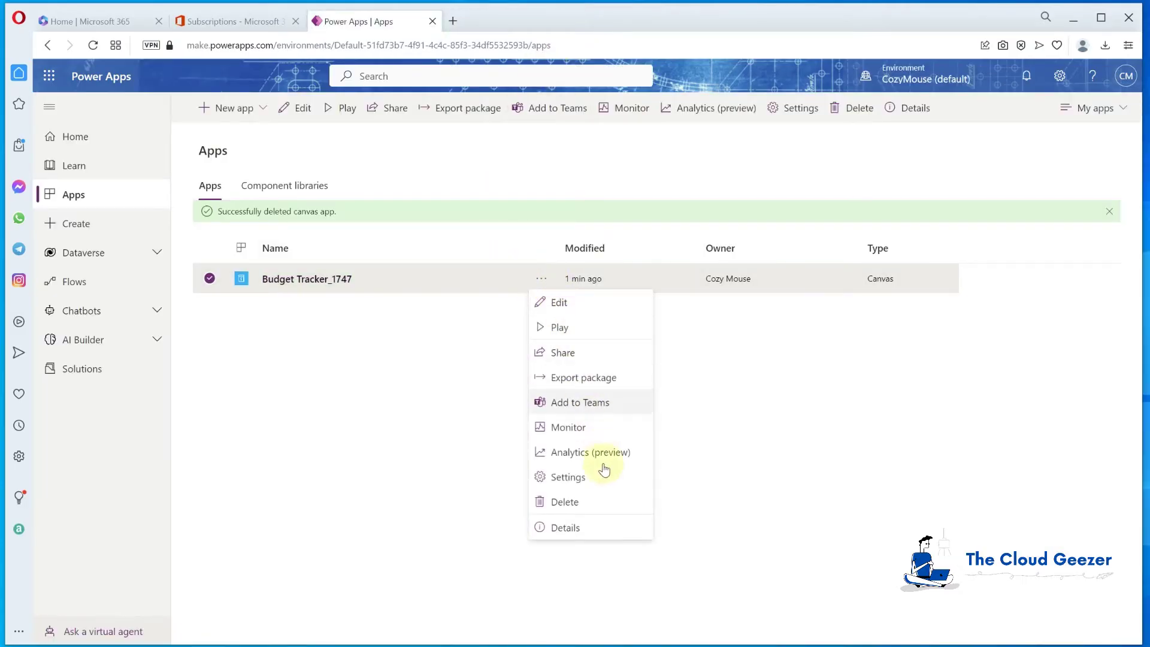
click(591, 531)
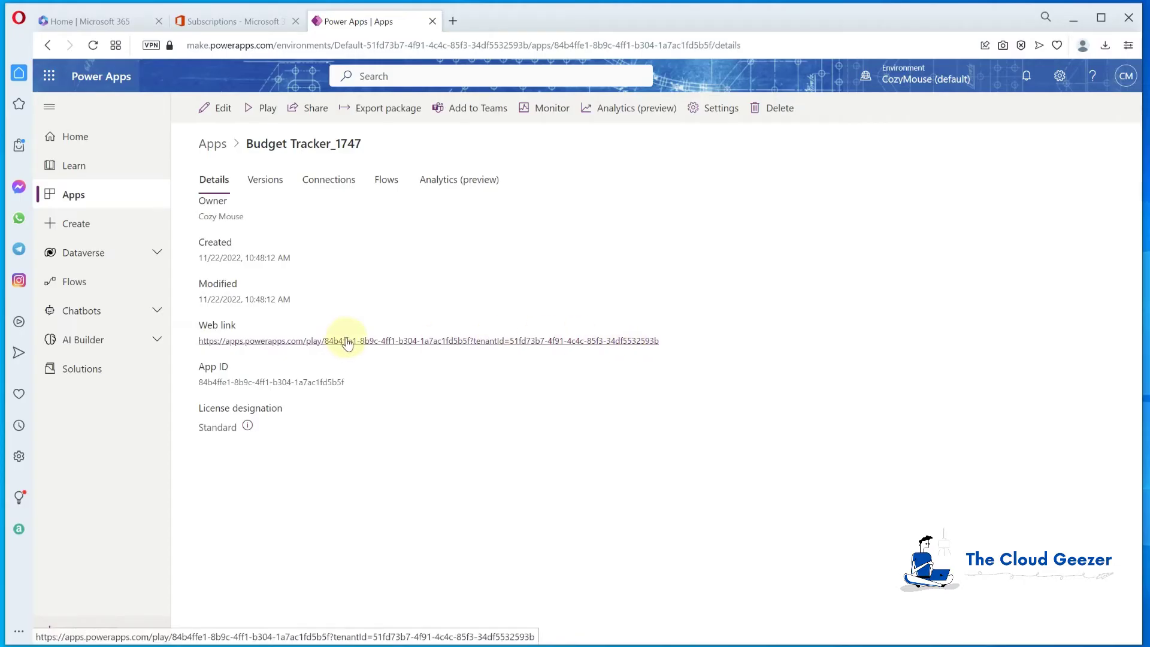
click(348, 343)
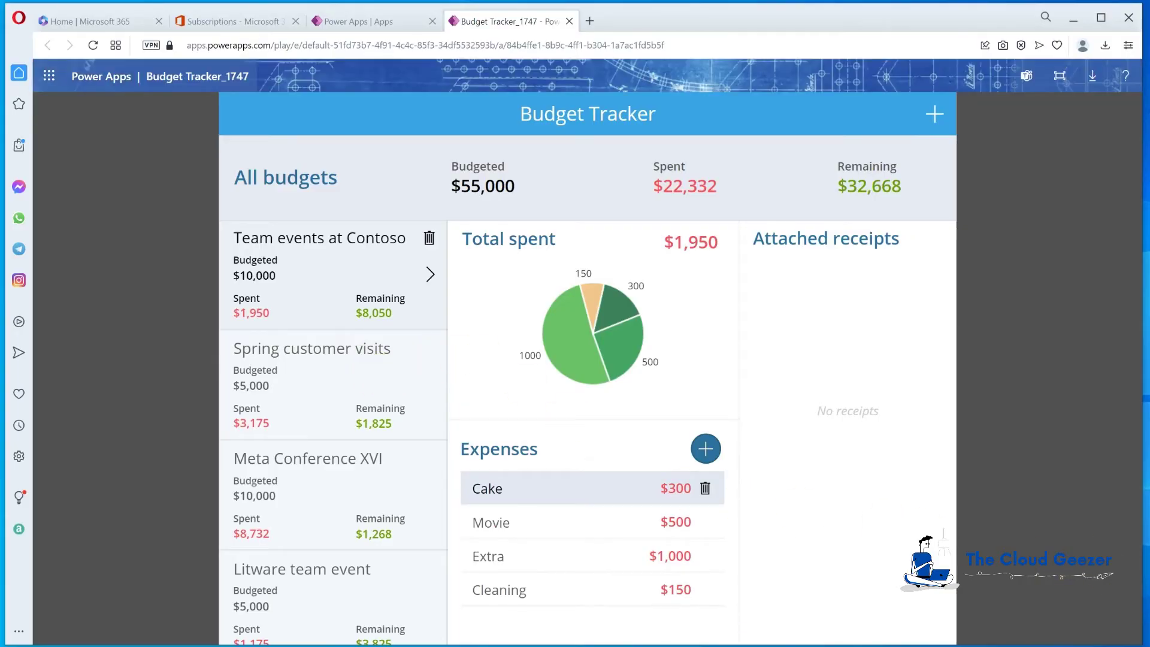
key(ctrl+w)
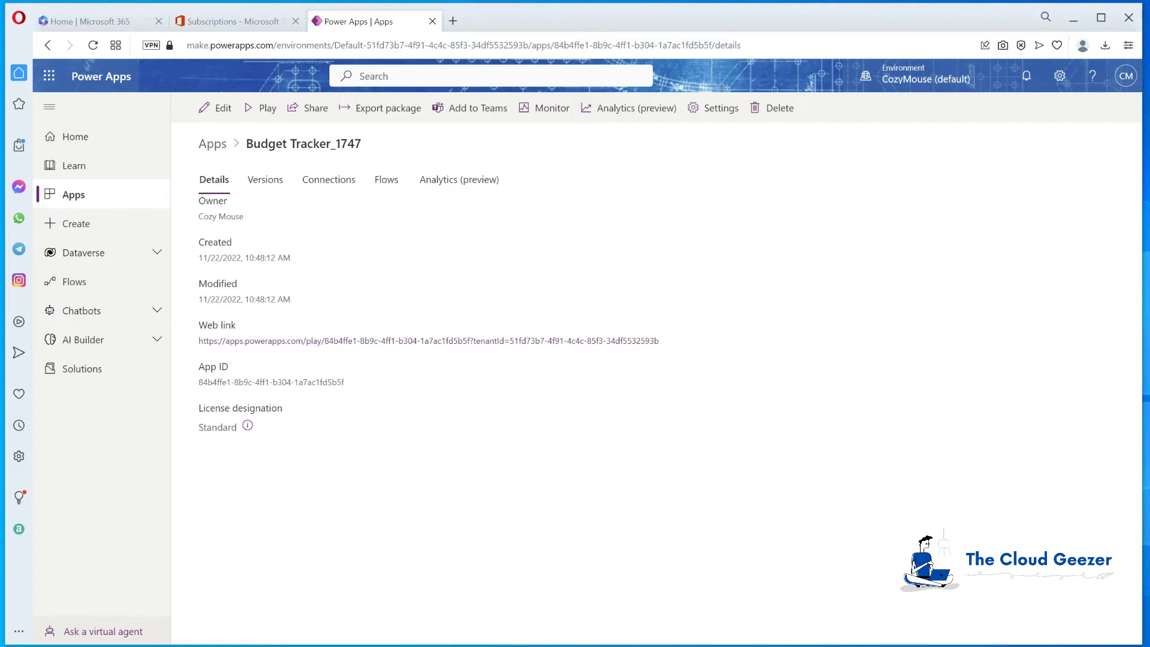
Close the Power Apps tab and launch Power Automate from All apps
click(433, 21)
click(51, 78)
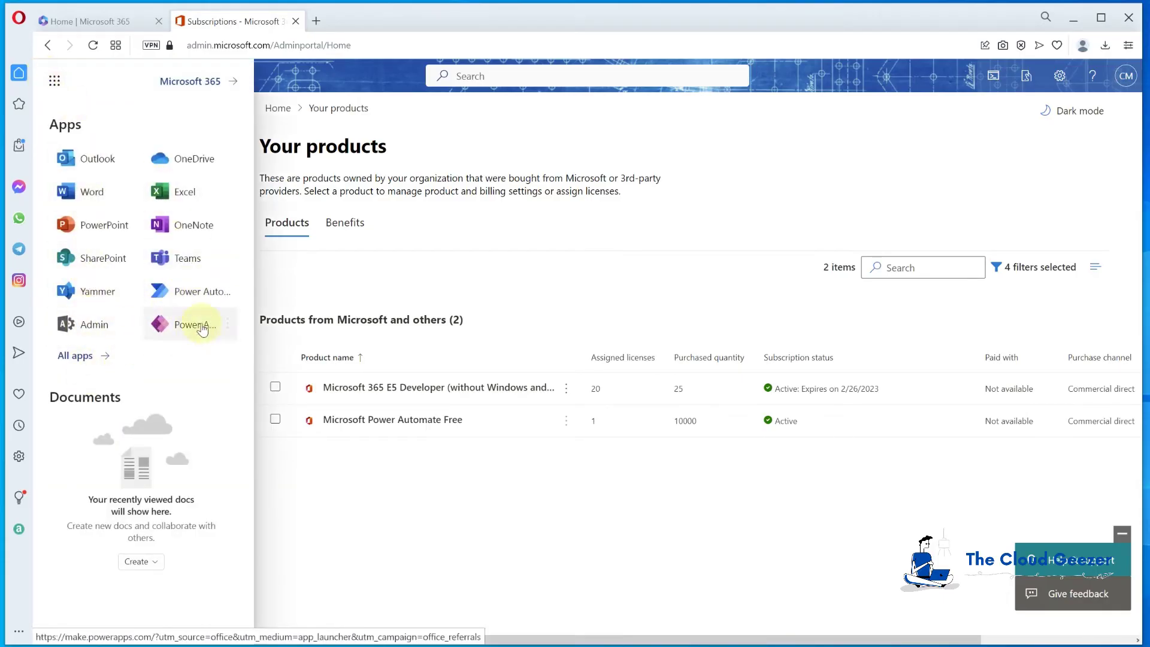
click(75, 356)
scroll(110, 402, down, 5)
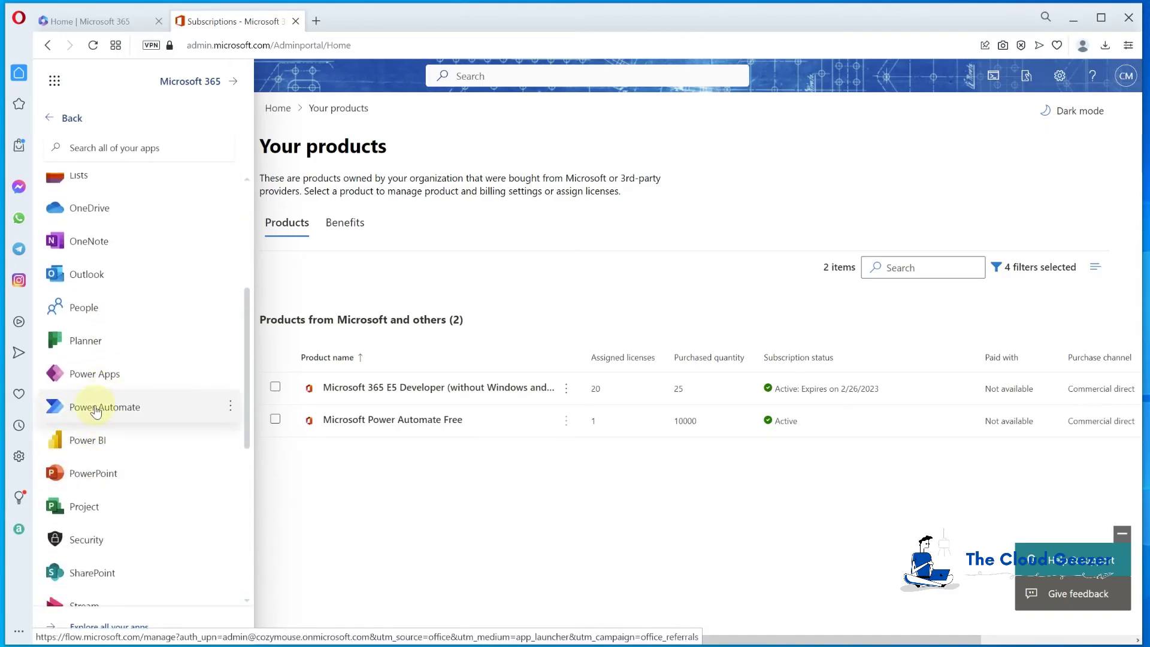
click(96, 411)
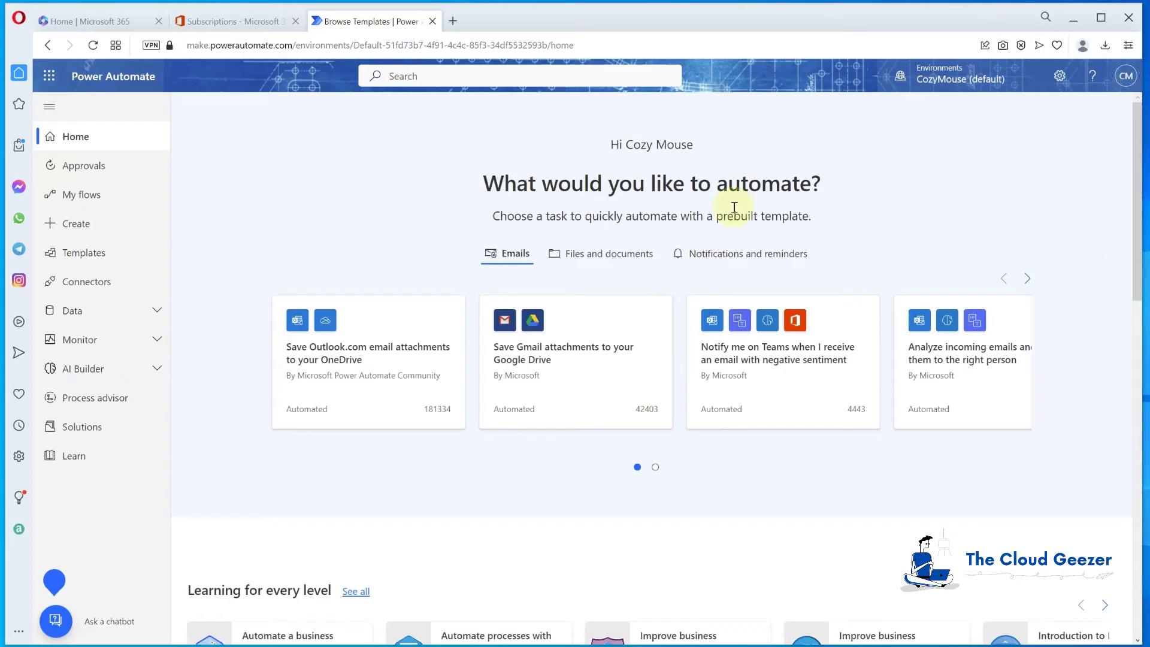
Choose the 'Send an email when a new message is added in Microsoft Teams' template and continue
click(72, 255)
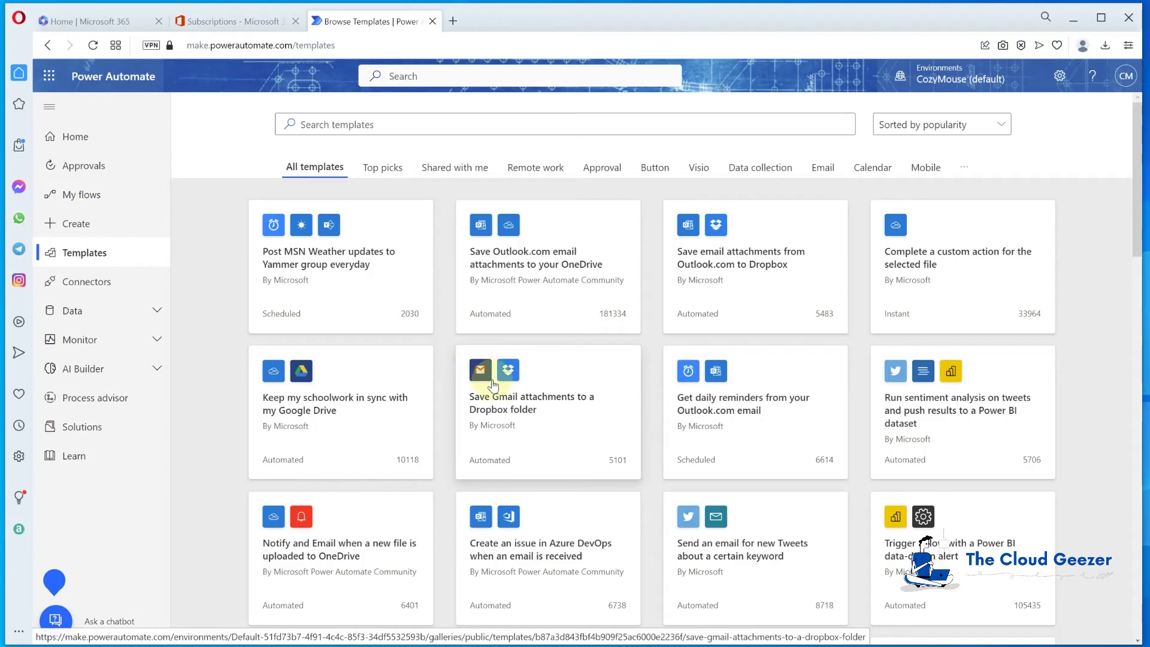
scroll(508, 396, down, 2)
scroll(515, 404, down, 3)
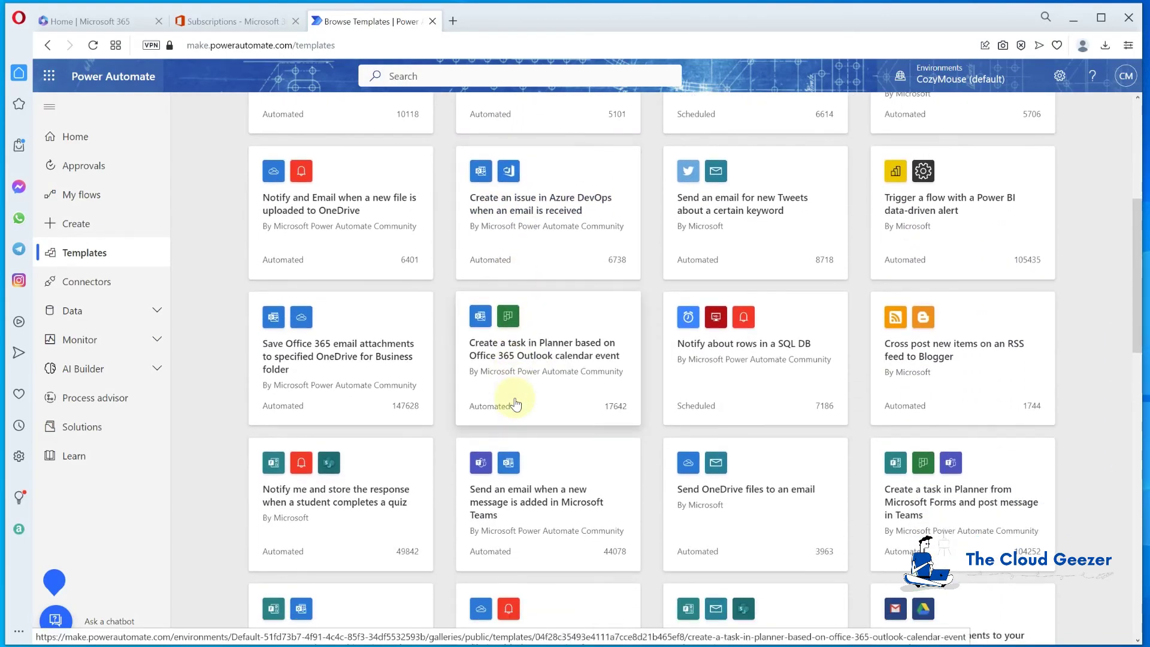
scroll(515, 400, down, 1)
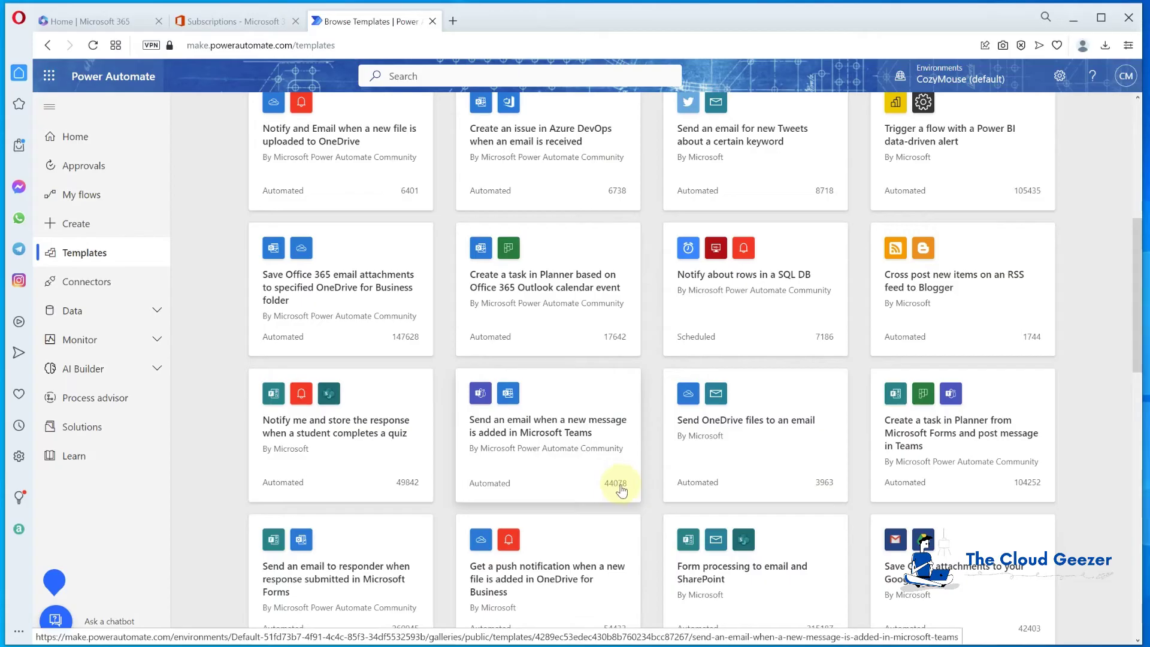
click(560, 430)
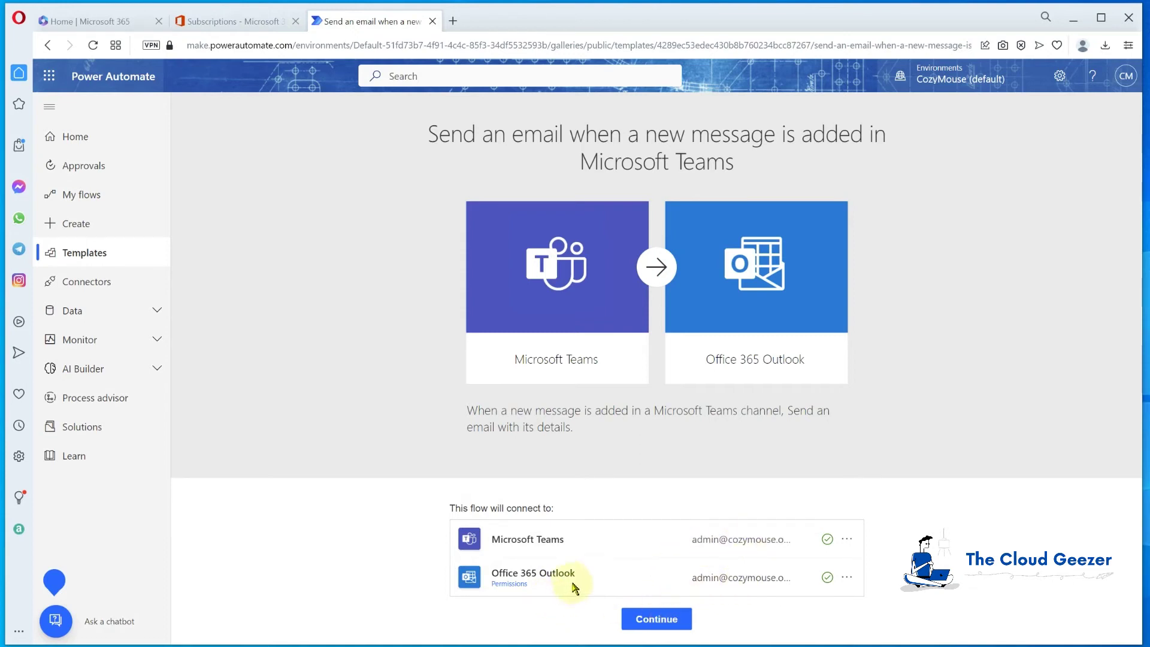
click(663, 622)
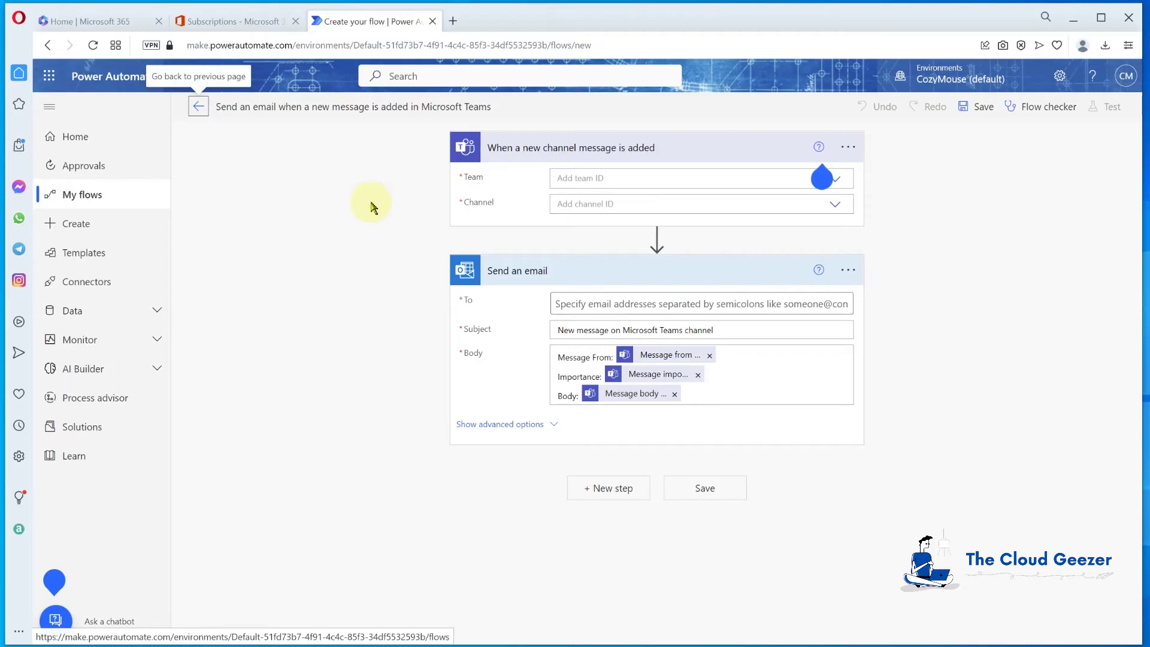
Set the trigger's team to Sales Team and its channel to General
click(833, 180)
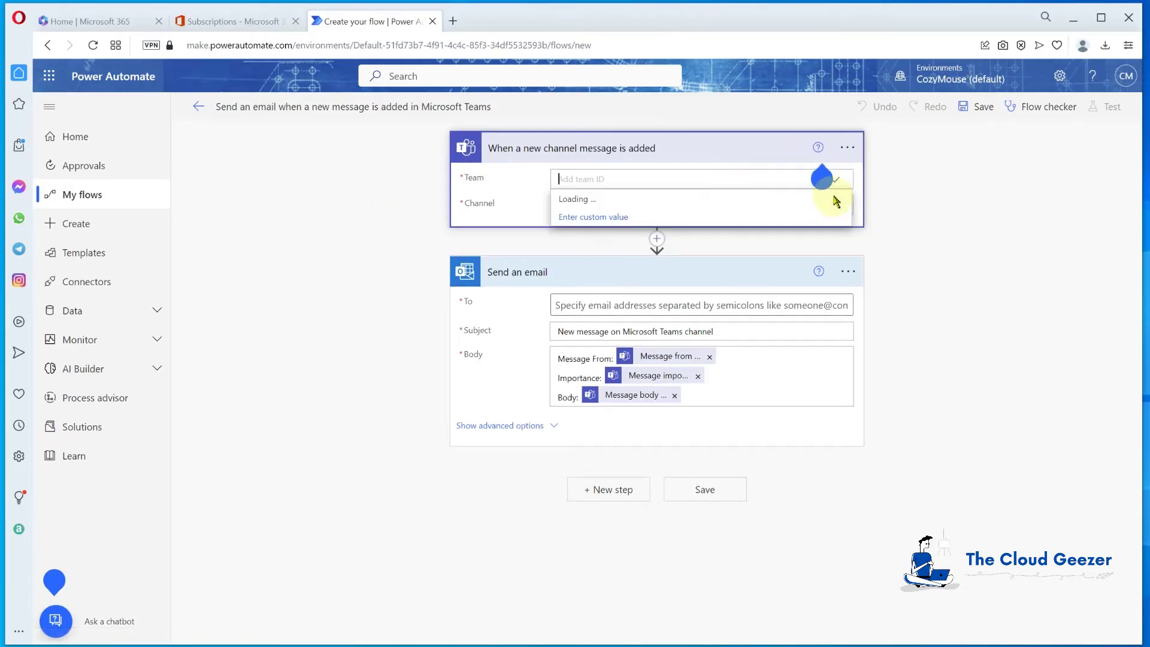
click(812, 182)
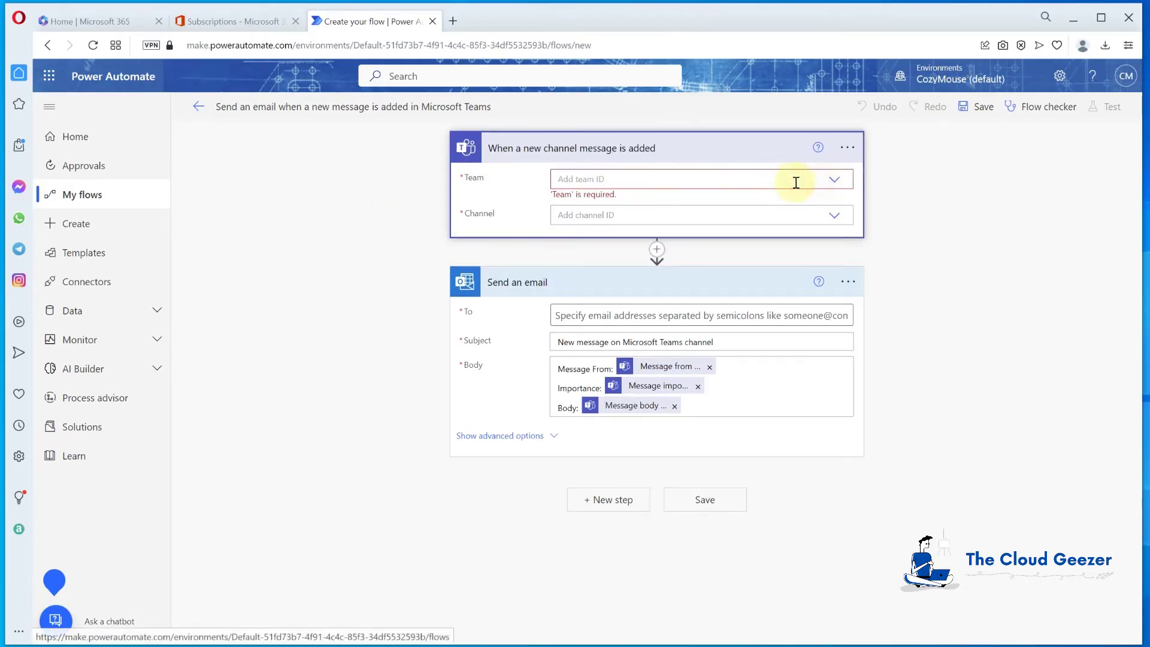
click(834, 179)
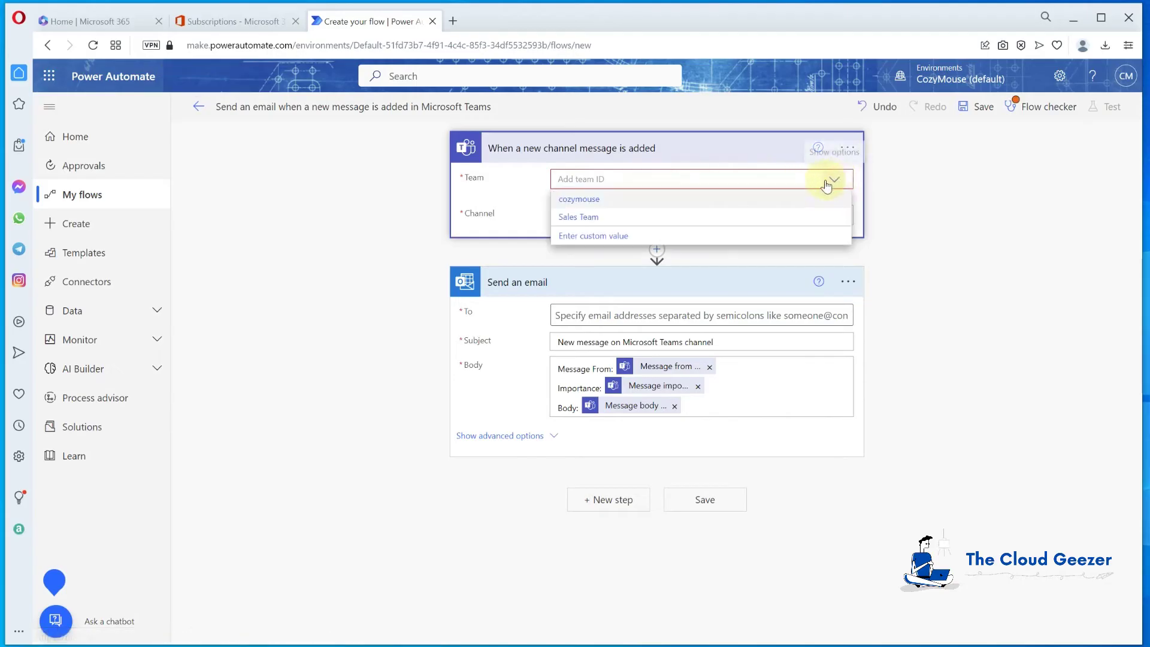
click(577, 220)
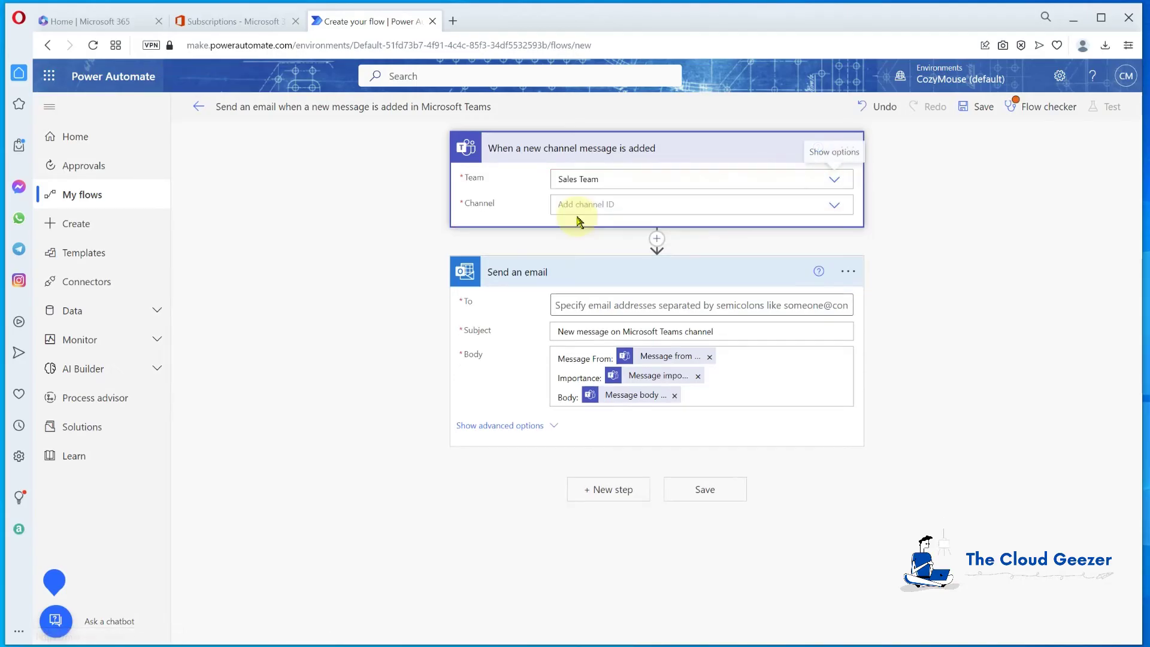
click(834, 209)
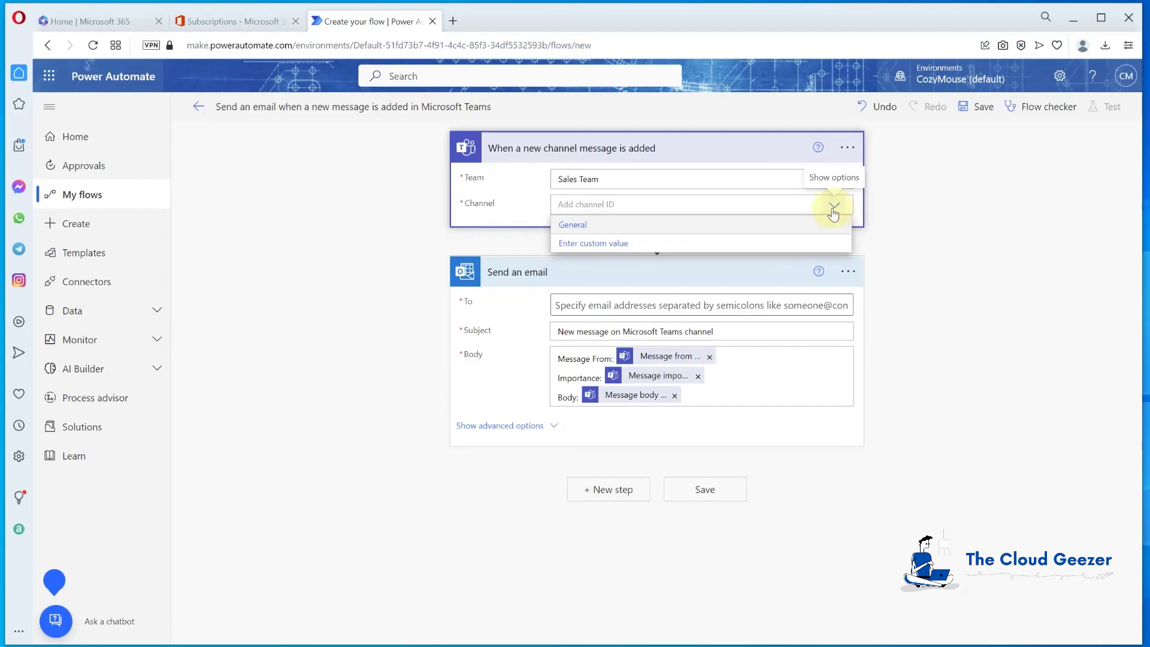
click(579, 226)
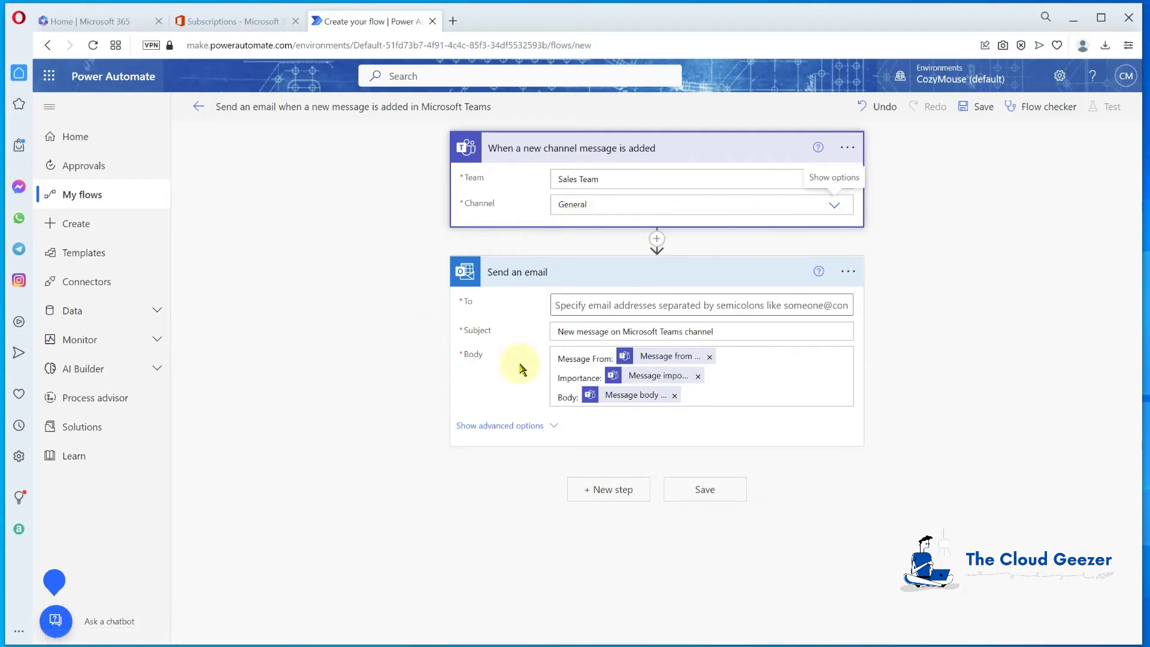
Enter the recipient's email address in To, pick the suggested contact, and select the subject field
click(585, 305)
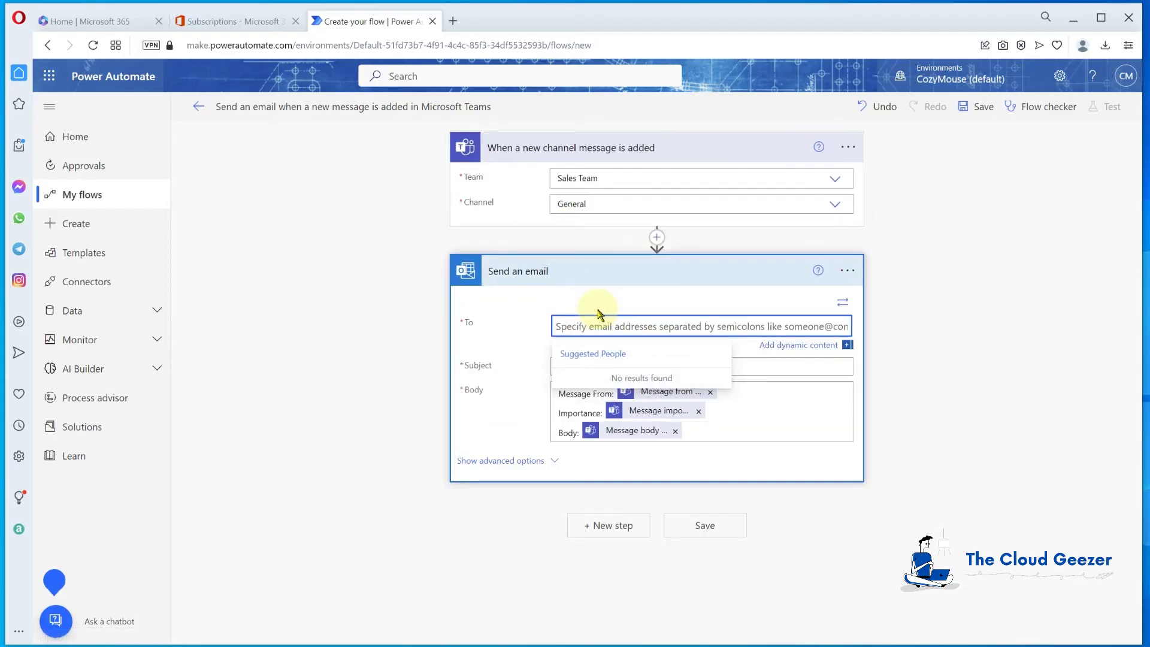
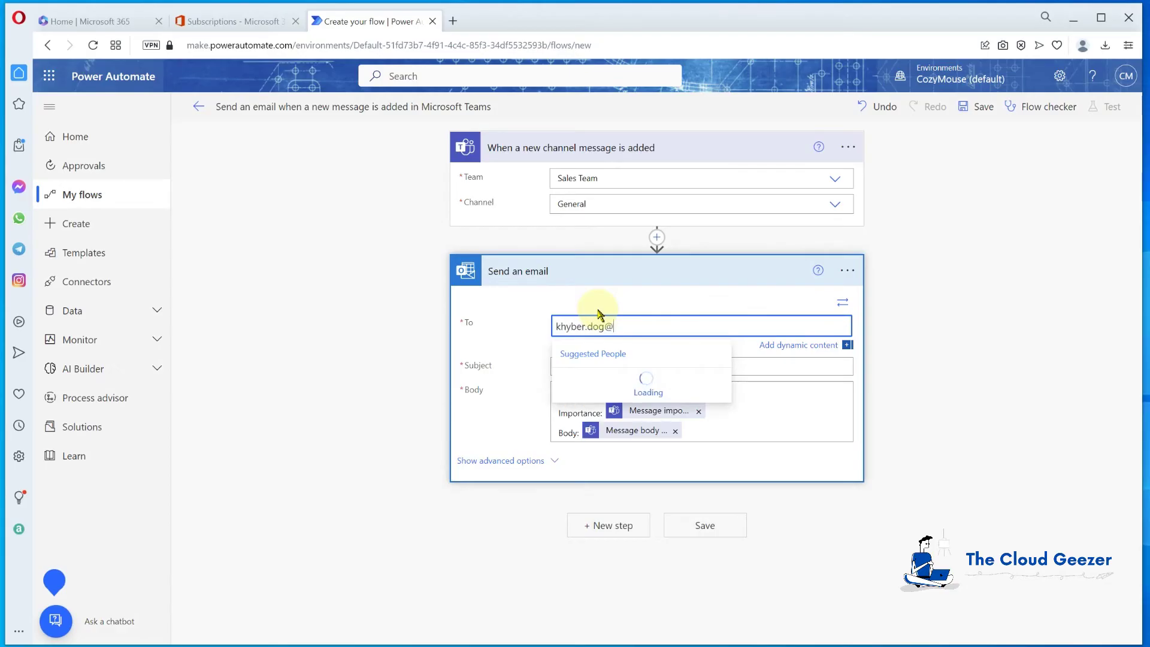
click(611, 385)
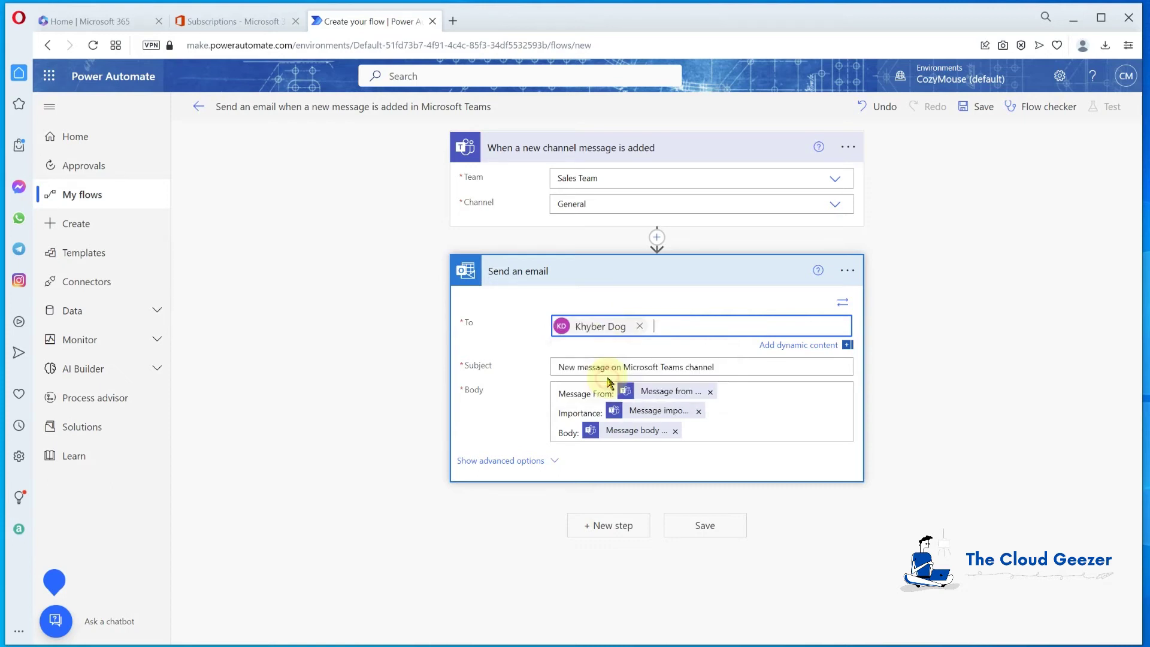
click(731, 366)
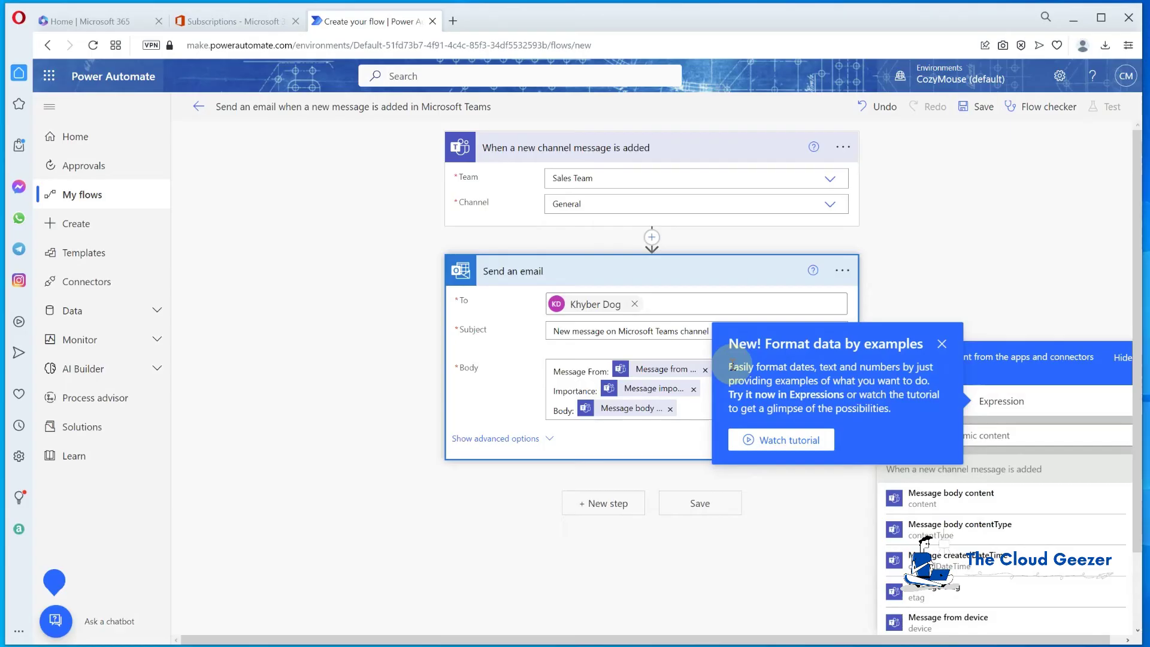
Dismiss the tip and dynamic content panel, then briefly view the email's advanced options
click(941, 341)
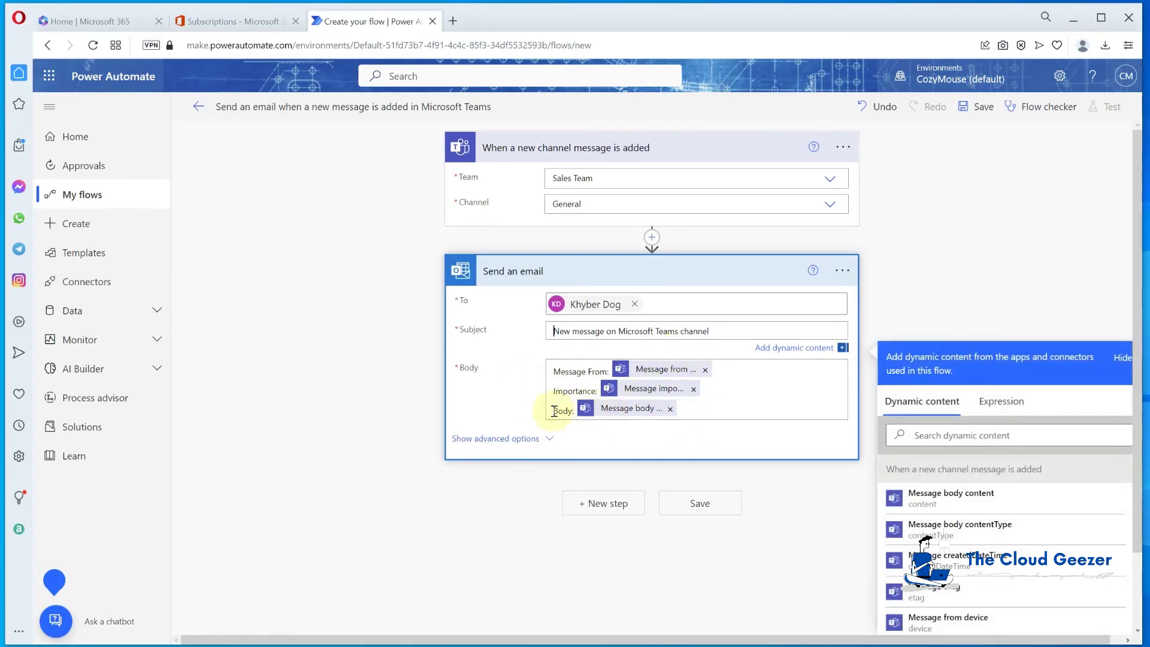
click(519, 446)
click(519, 427)
scroll(515, 419, down, 3)
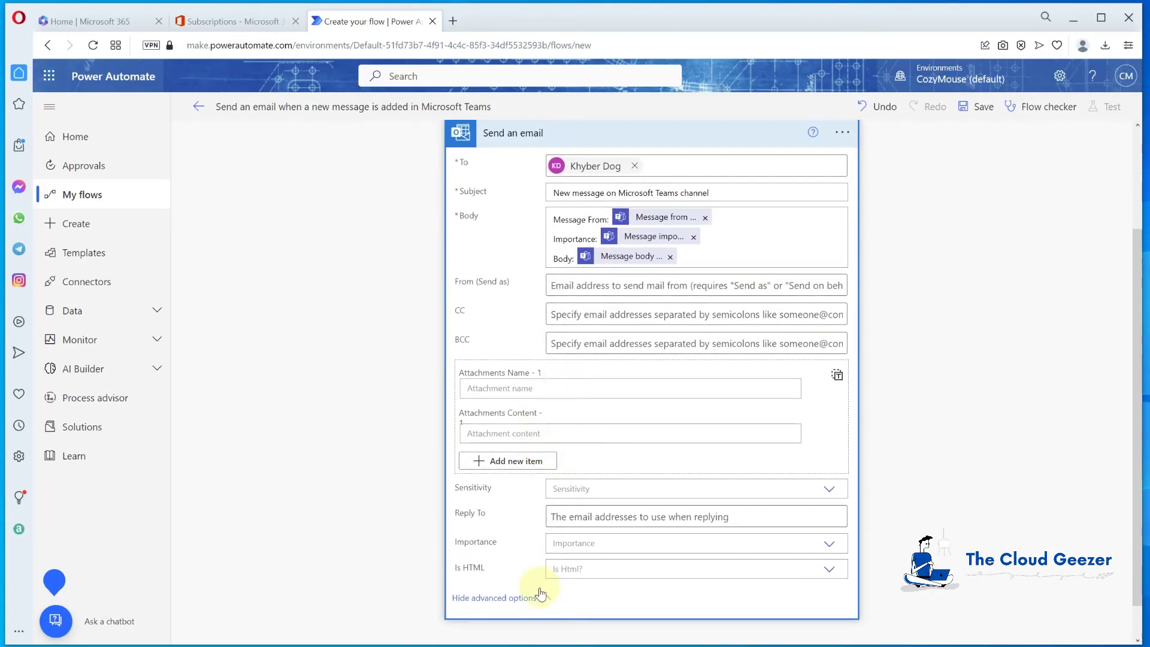
click(515, 598)
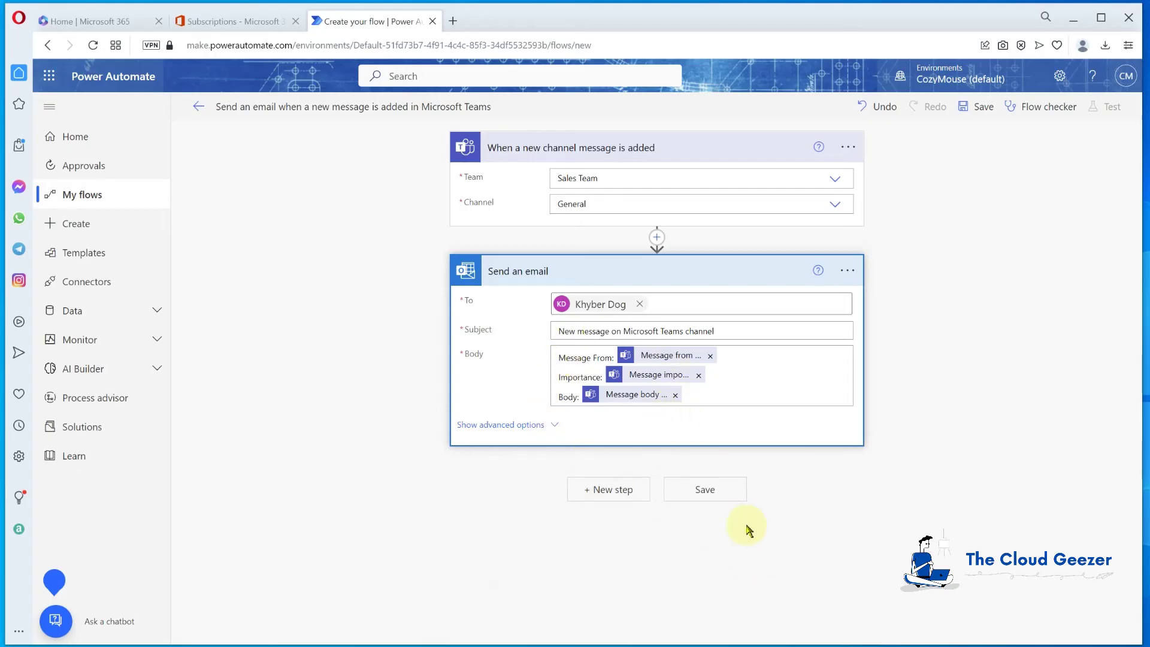
click(722, 492)
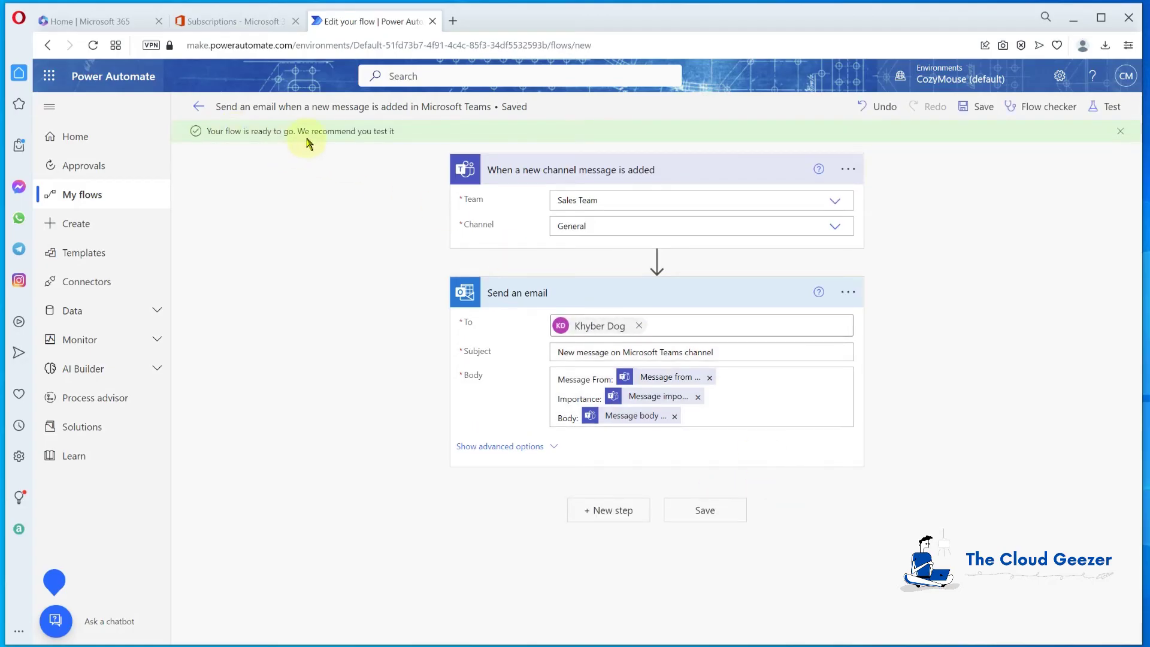
click(1109, 111)
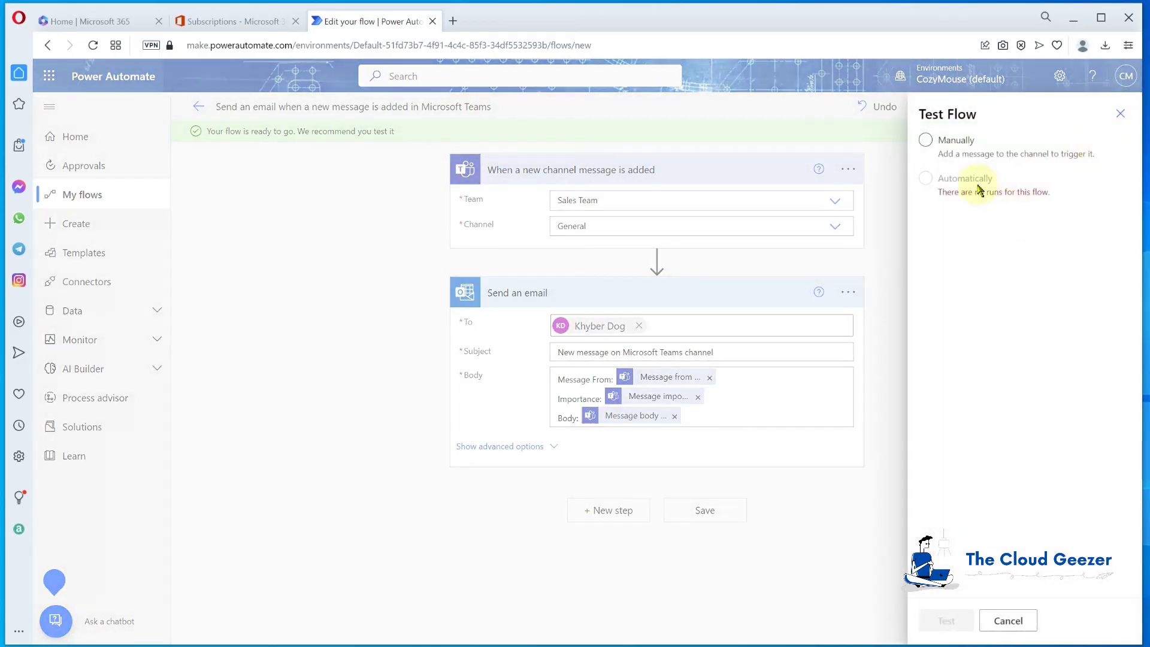
click(926, 140)
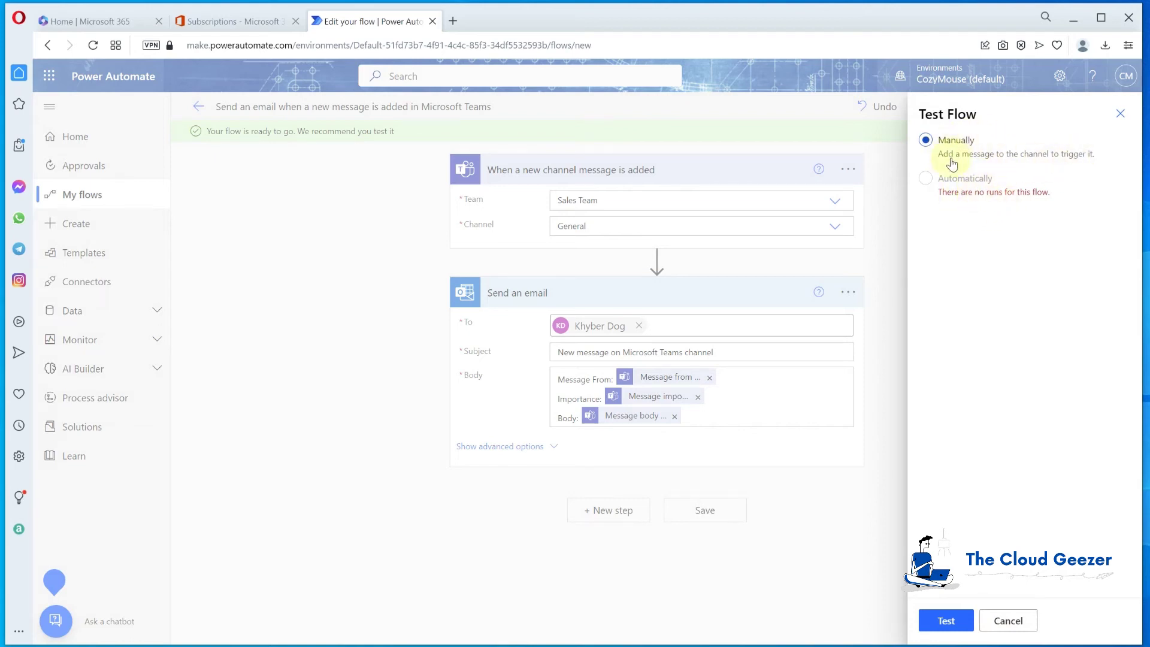
click(1123, 113)
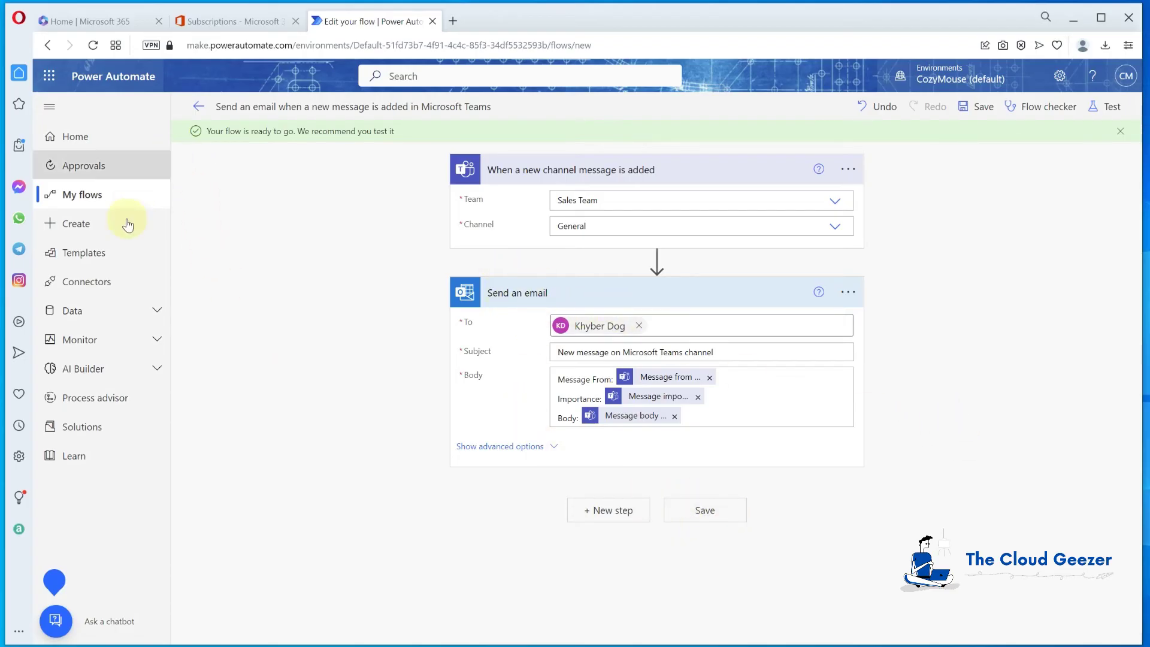
Go to the Power Automate Home page, then open My flows to list the cloud flows
click(102, 140)
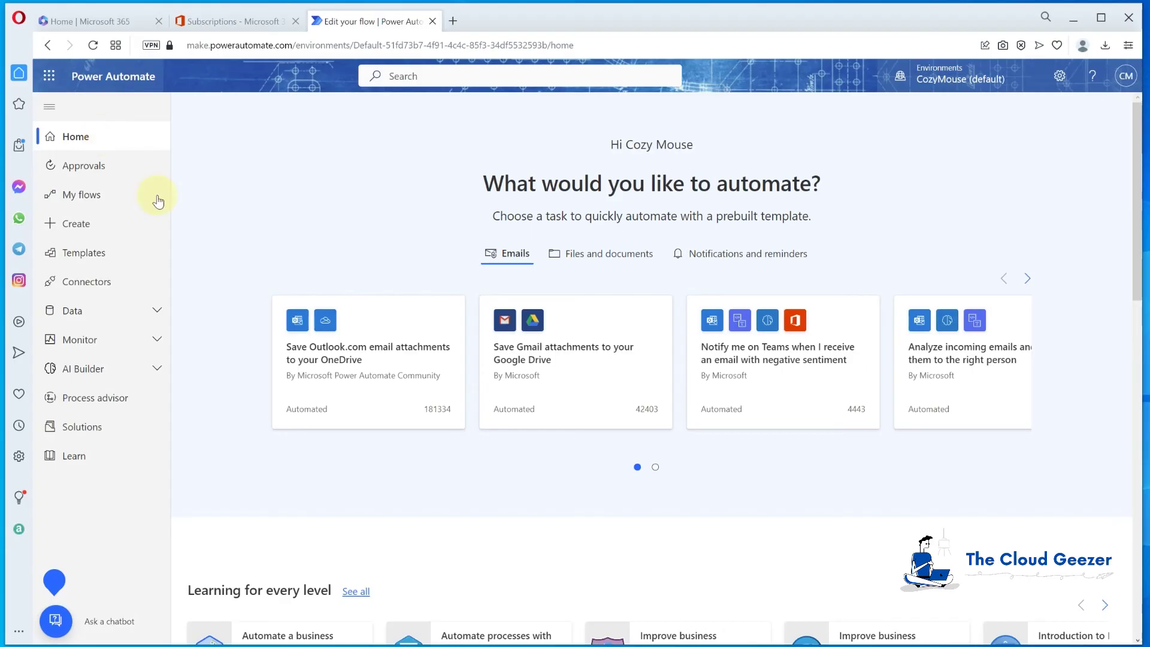
scroll(231, 326, down, 5)
scroll(232, 329, up, 4)
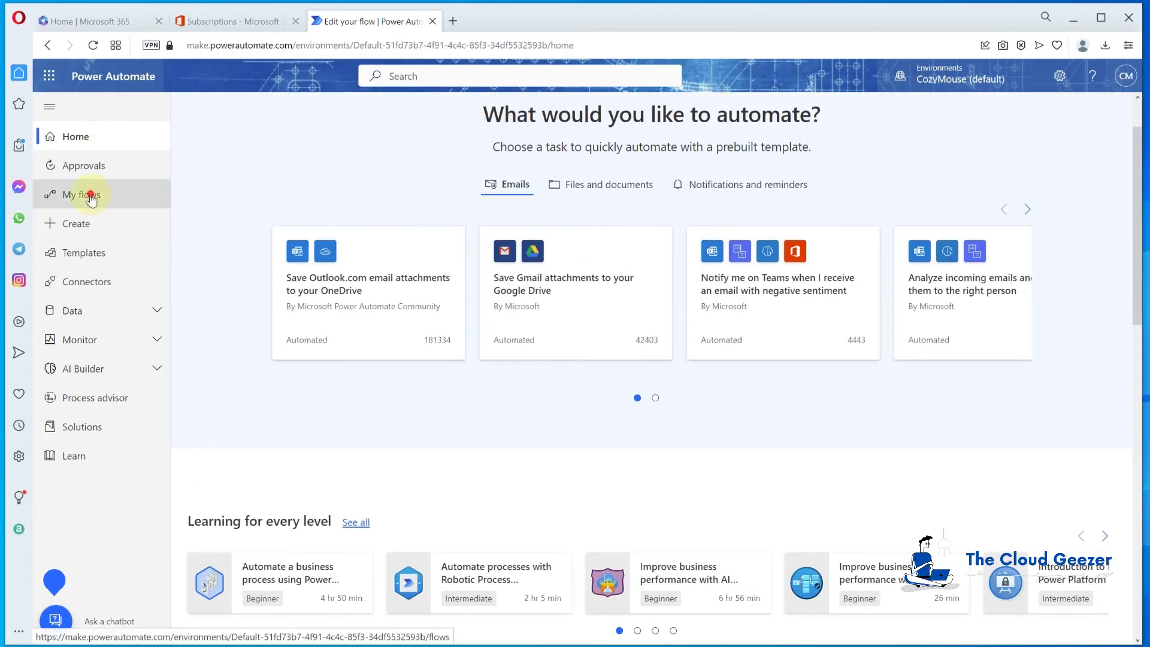
click(93, 195)
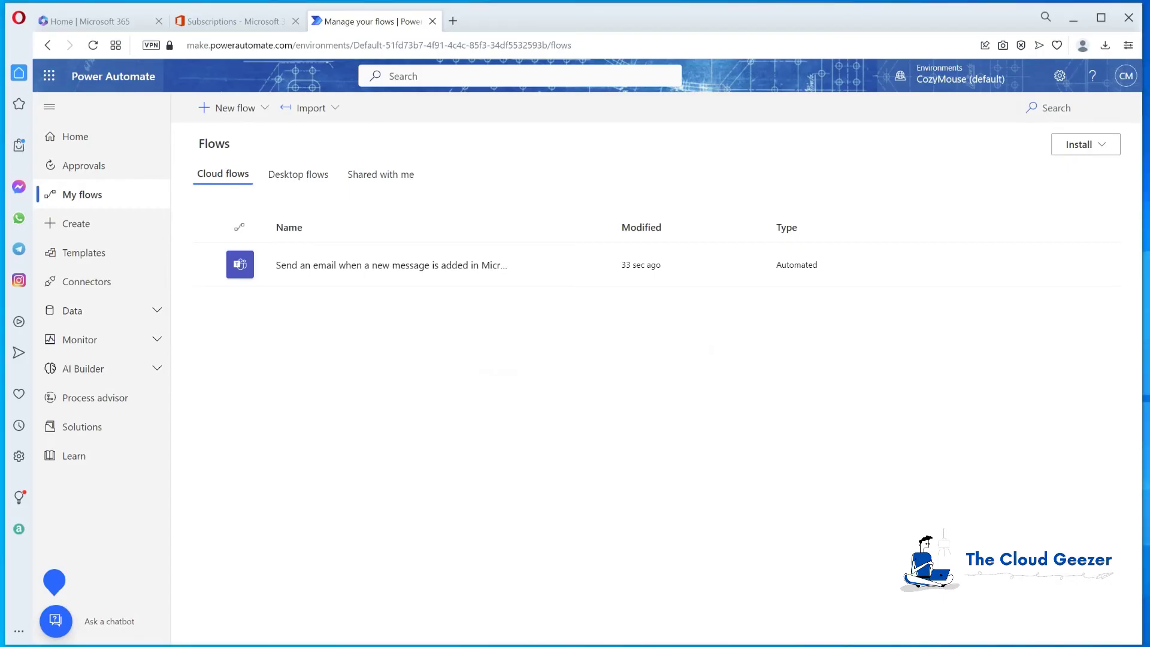
Close the Power Automate tab and launch Power BI from the app launcher's All apps list
click(432, 21)
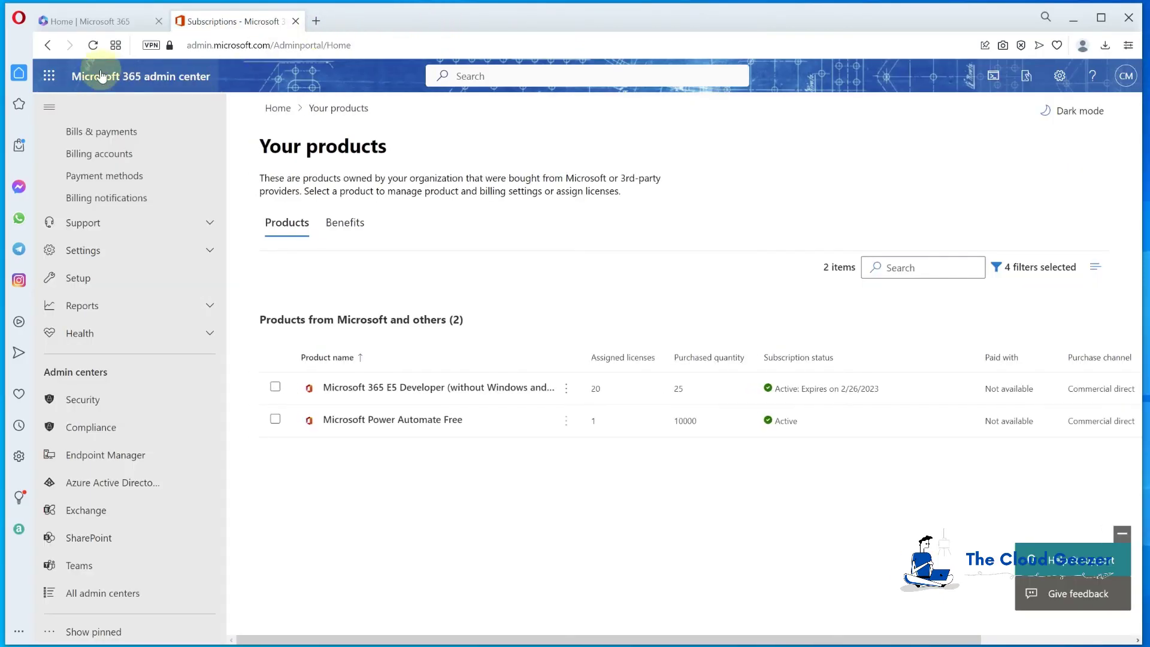
click(49, 76)
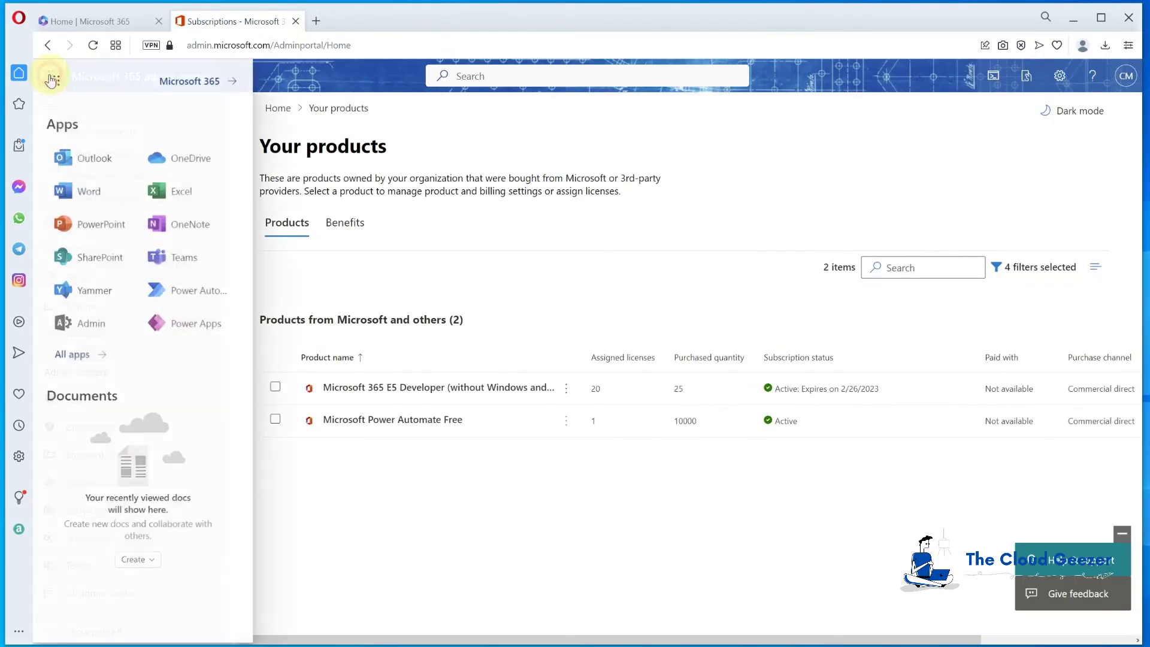
click(90, 355)
scroll(99, 395, down, 5)
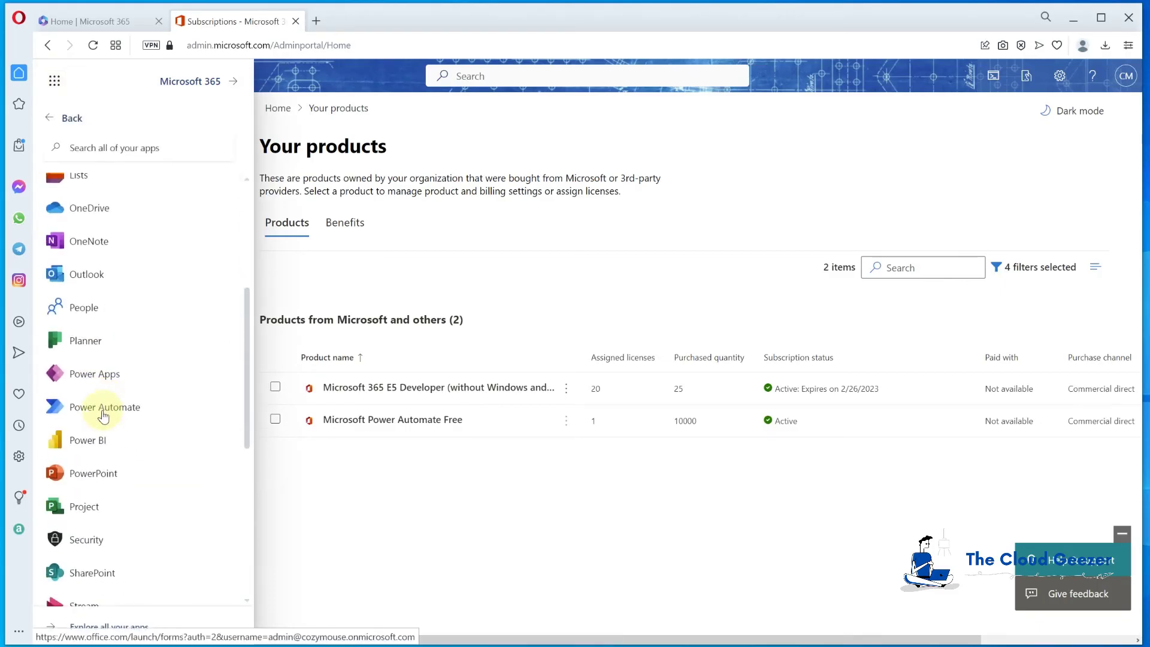
click(81, 440)
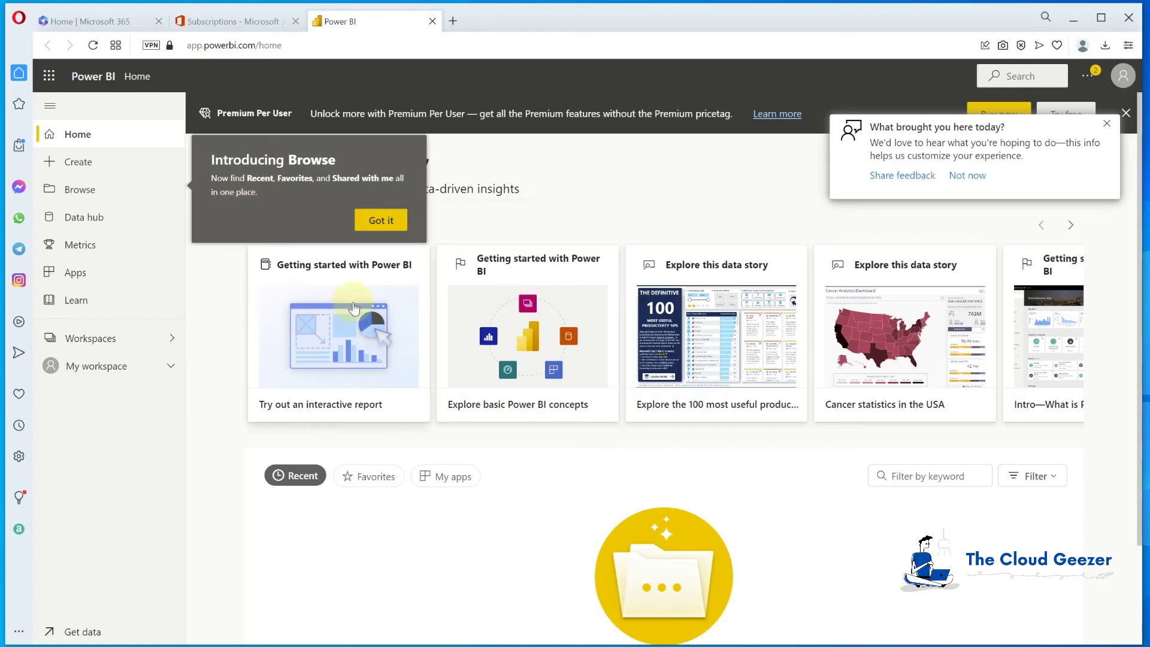
Start a new report via 'Paste or manually enter data', dismissing the Browse tip and feedback survey
click(83, 162)
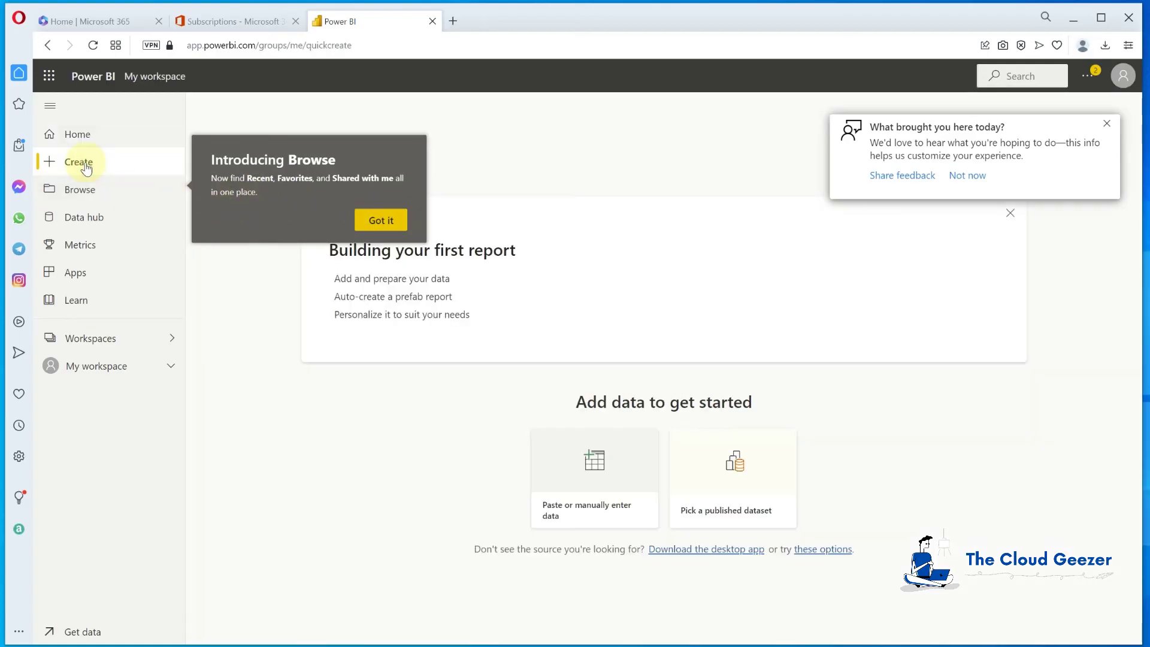
click(377, 220)
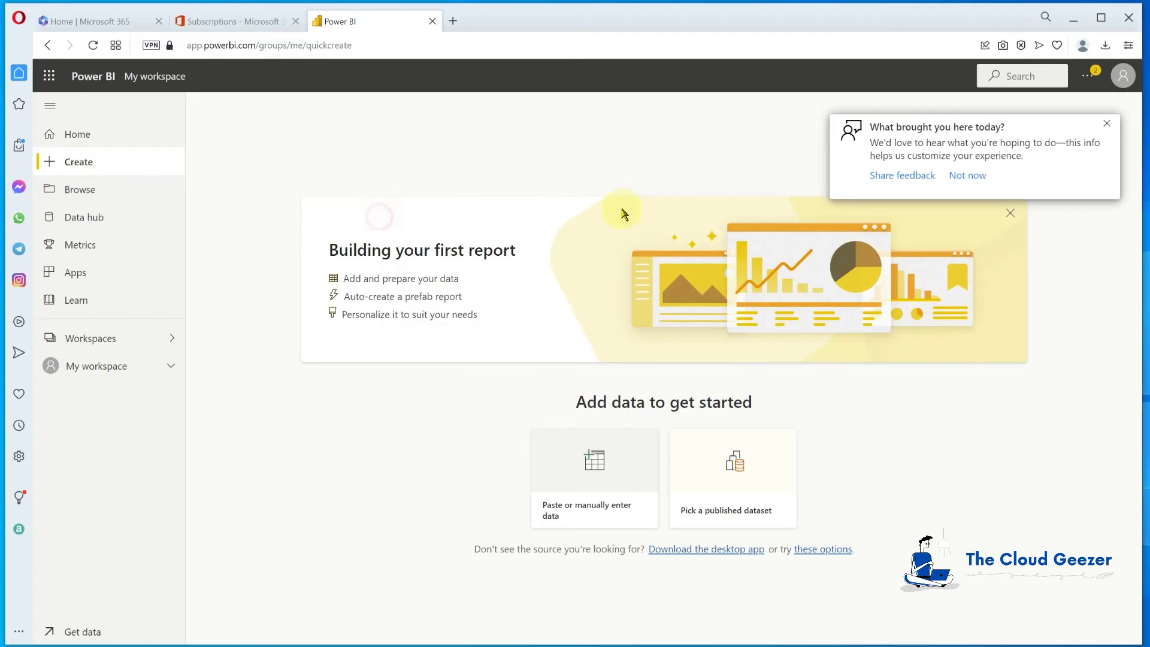
click(1109, 125)
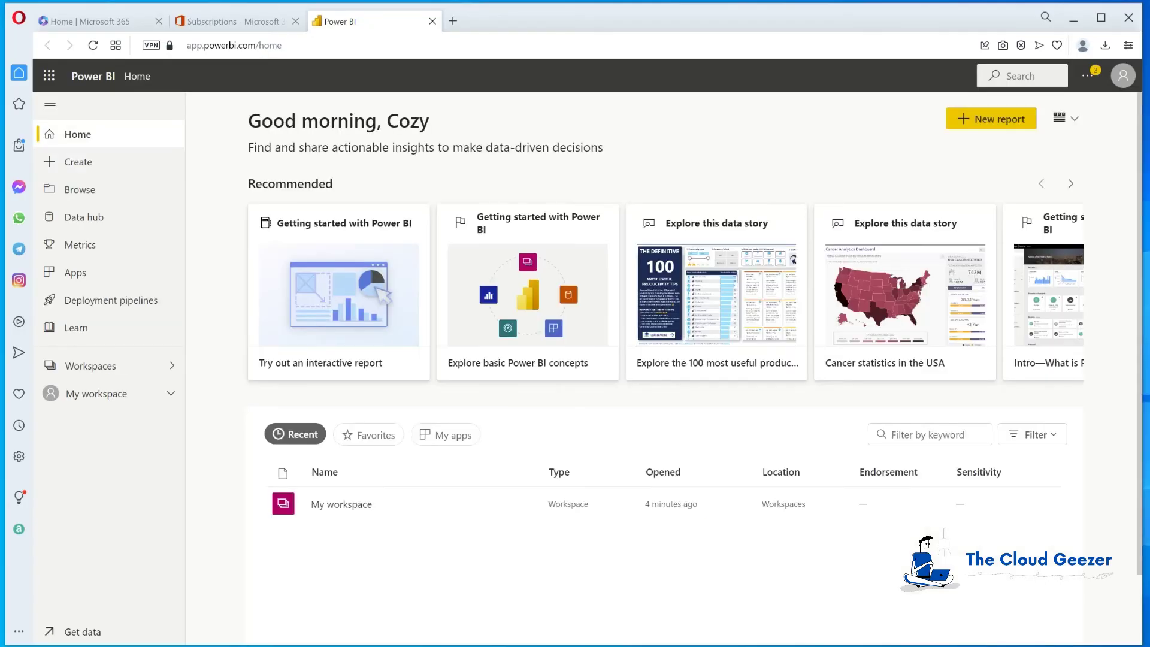
click(85, 164)
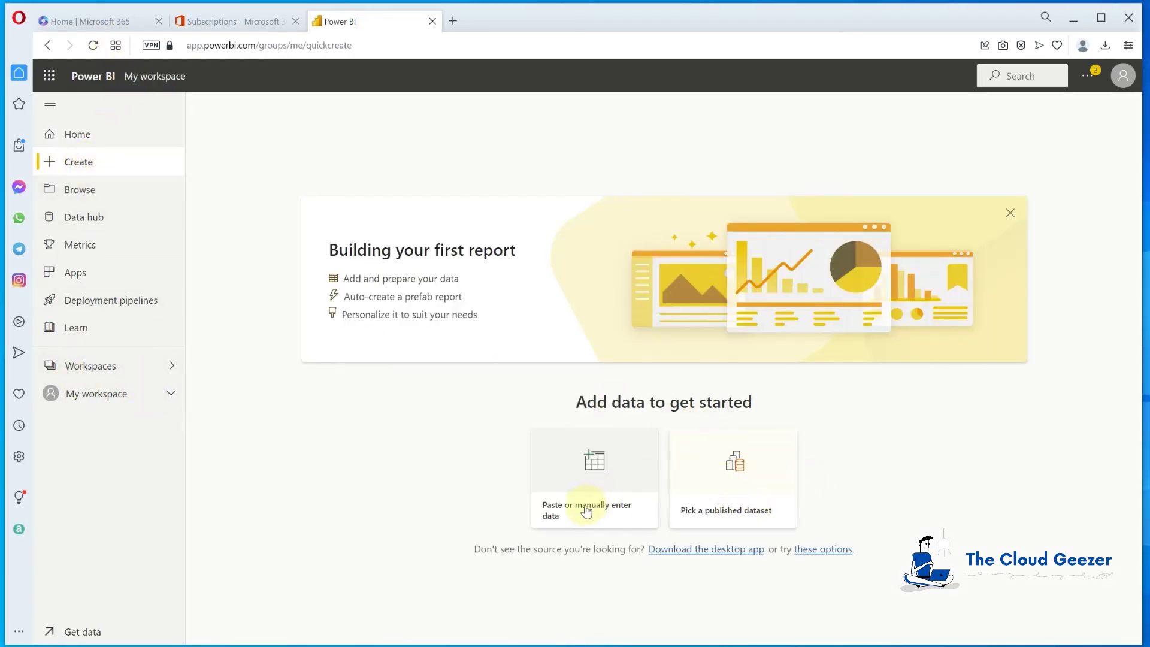
click(595, 469)
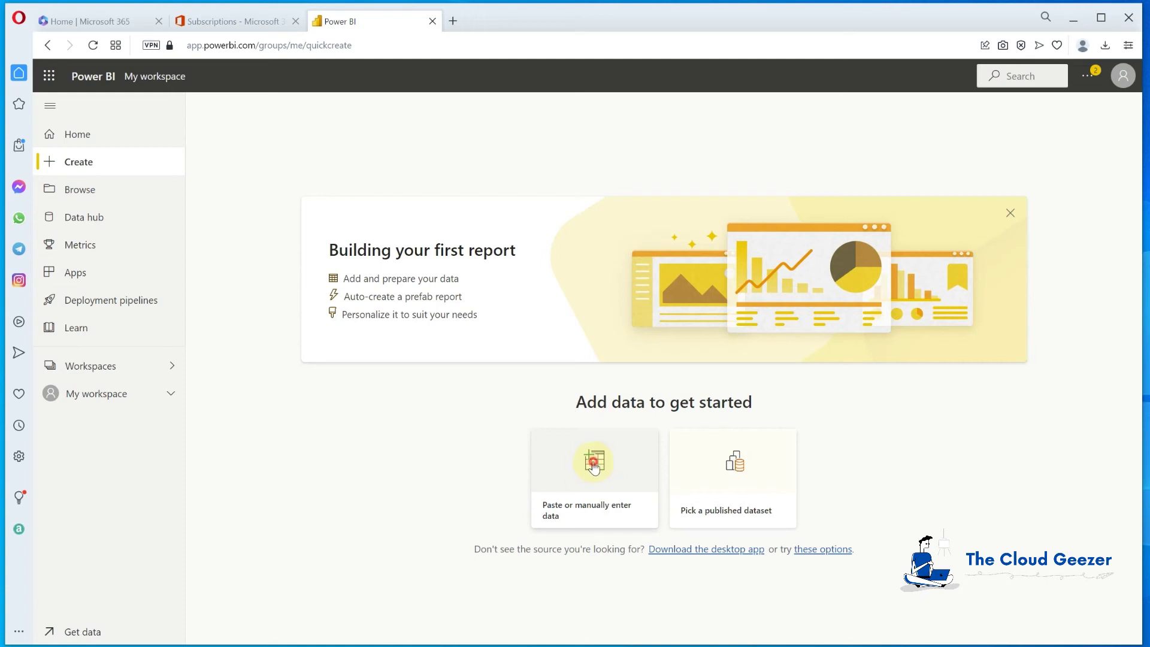
Enter 'Test' and the values 1 through 7 down Column1
click(332, 265)
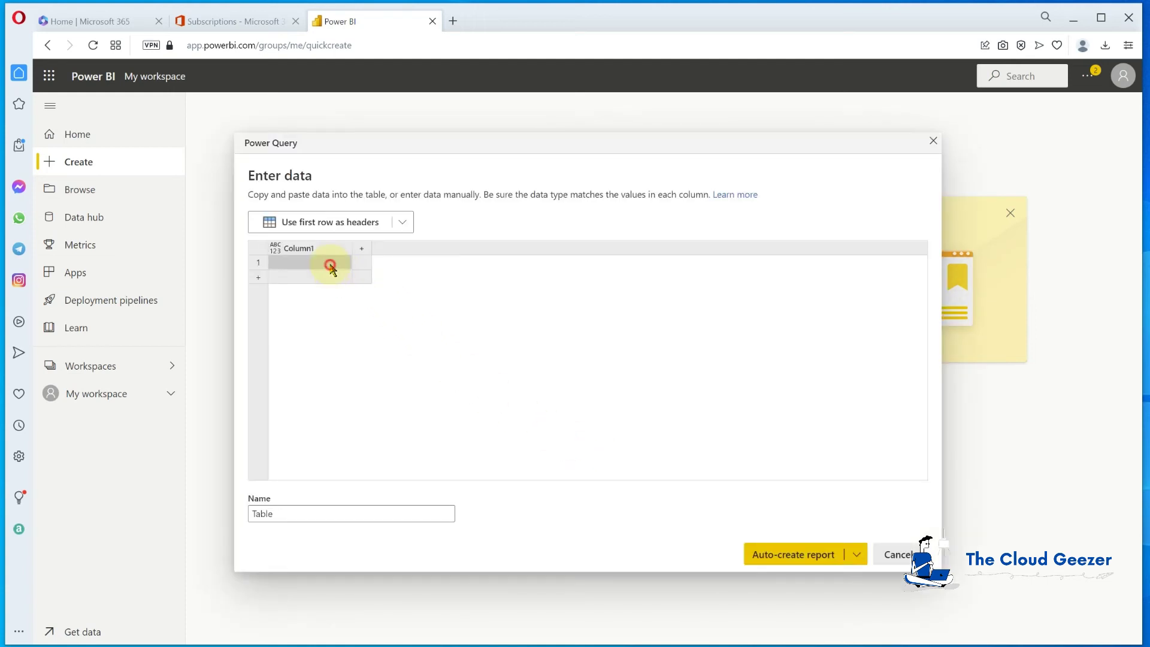
text(Test)
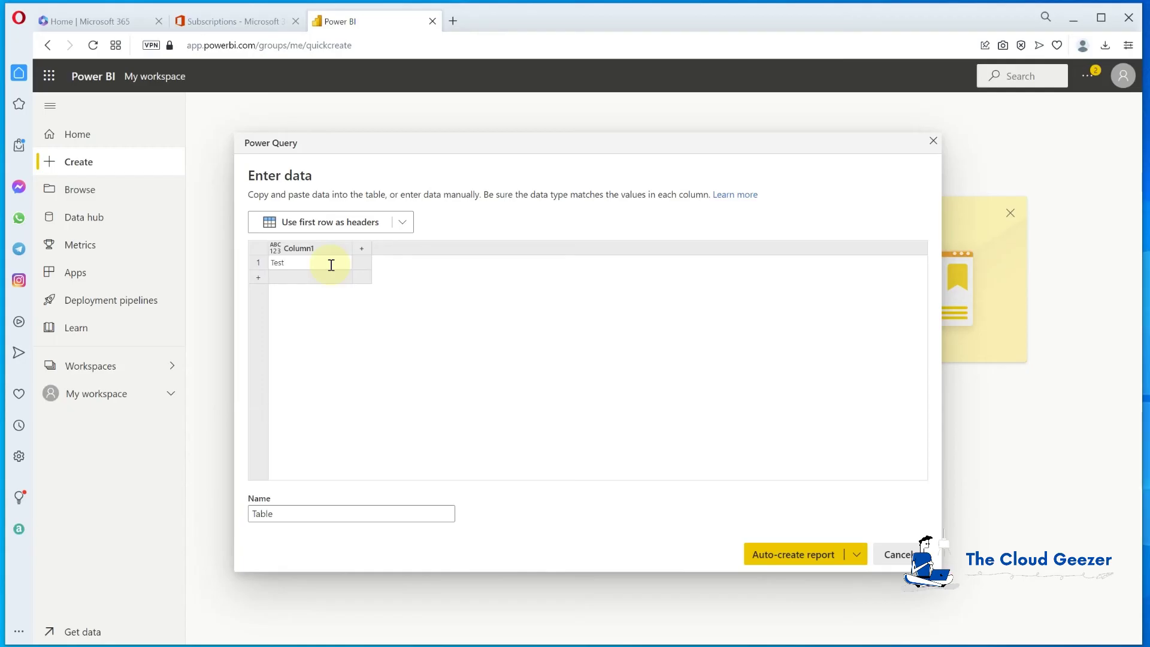
key(Return)
text(1)
key(Return)
text(2)
key(Return)
text(3)
key(Return)
text(4)
key(Return)
text(5)
key(Return)
text(6)
key(Return)
text(7)
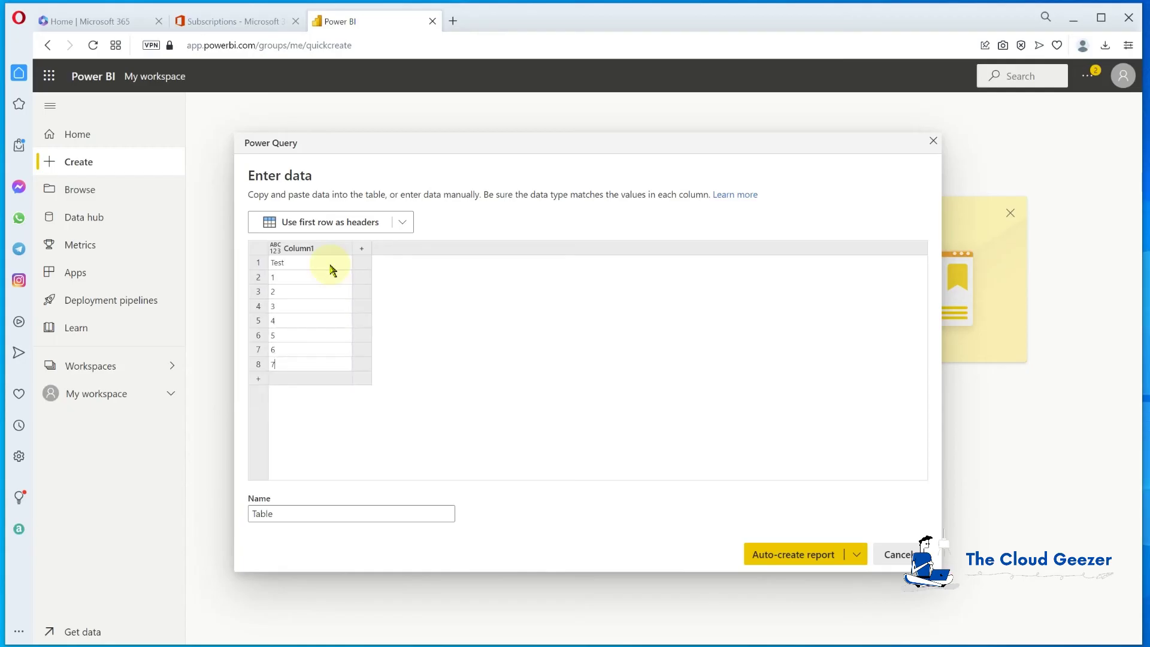
Use the first row as headers, name the table Table1, and auto-create the report
click(332, 222)
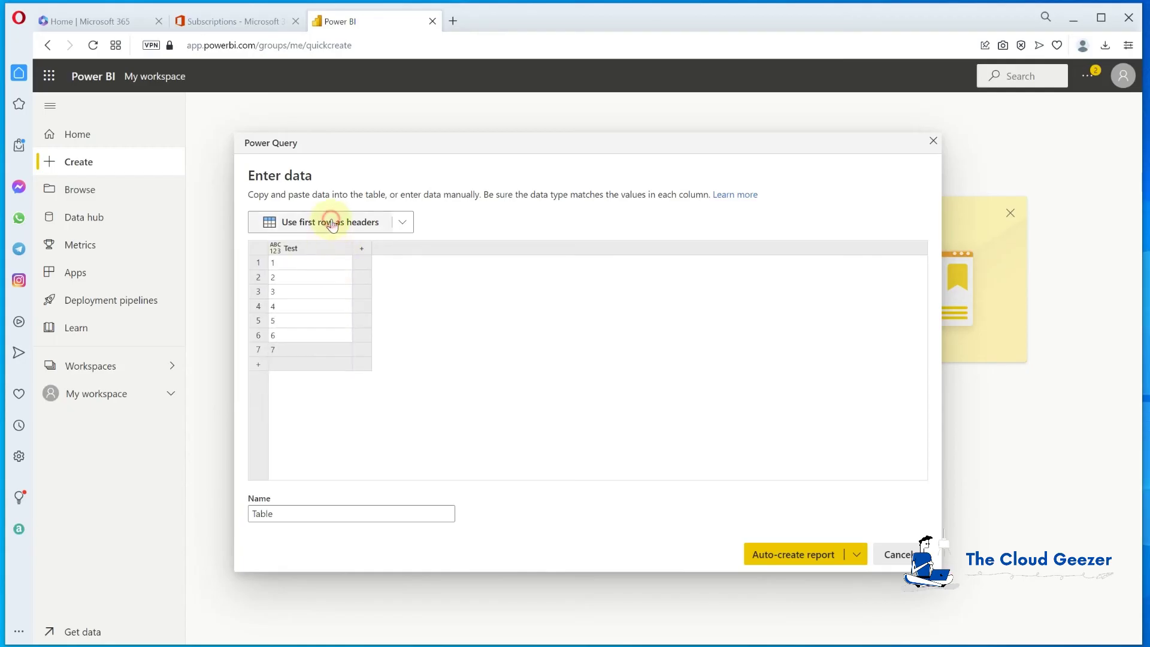
click(301, 513)
text(1)
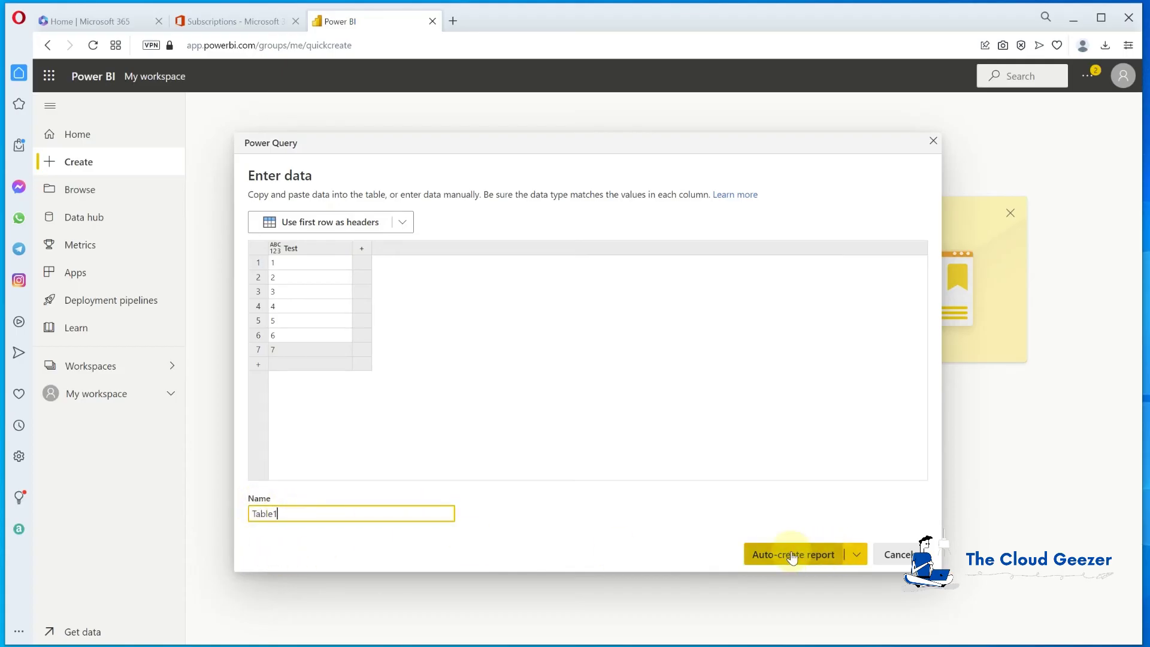
click(794, 554)
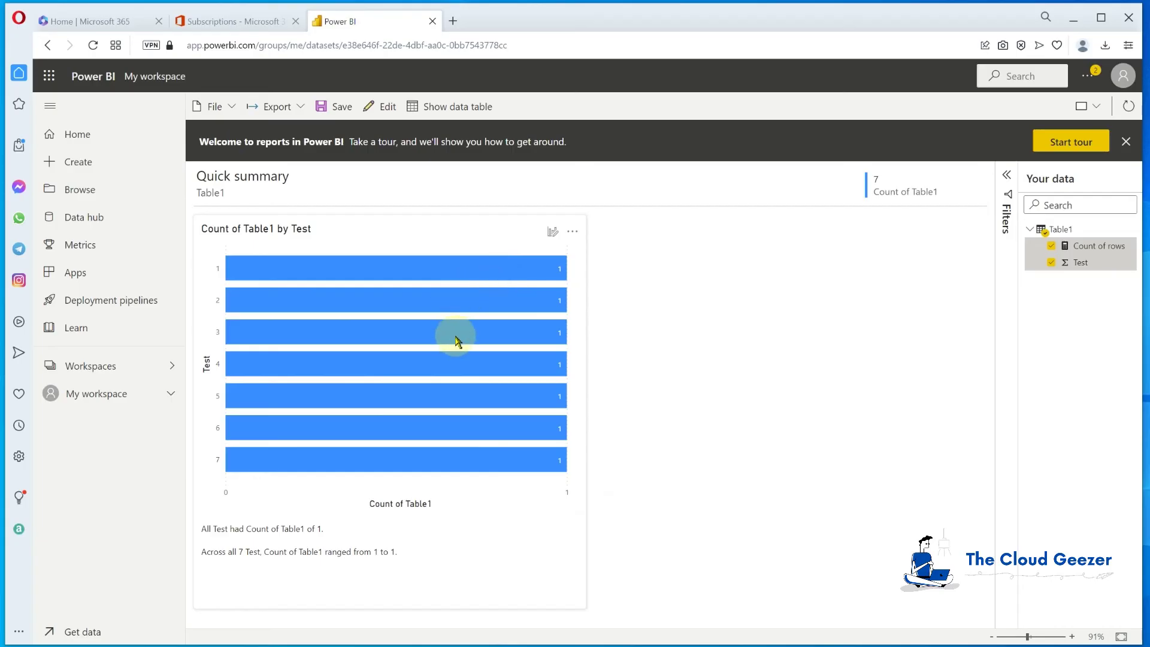
Save the quick summary report under the name 'Dummy Report'
mouse_move(457, 341)
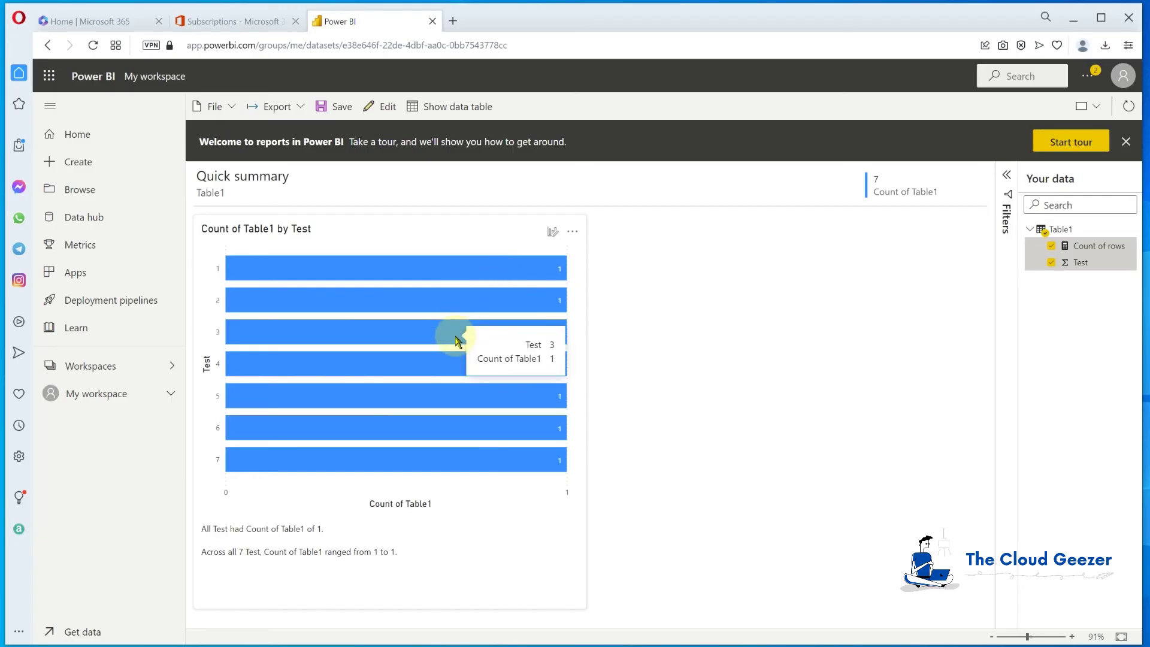
click(333, 106)
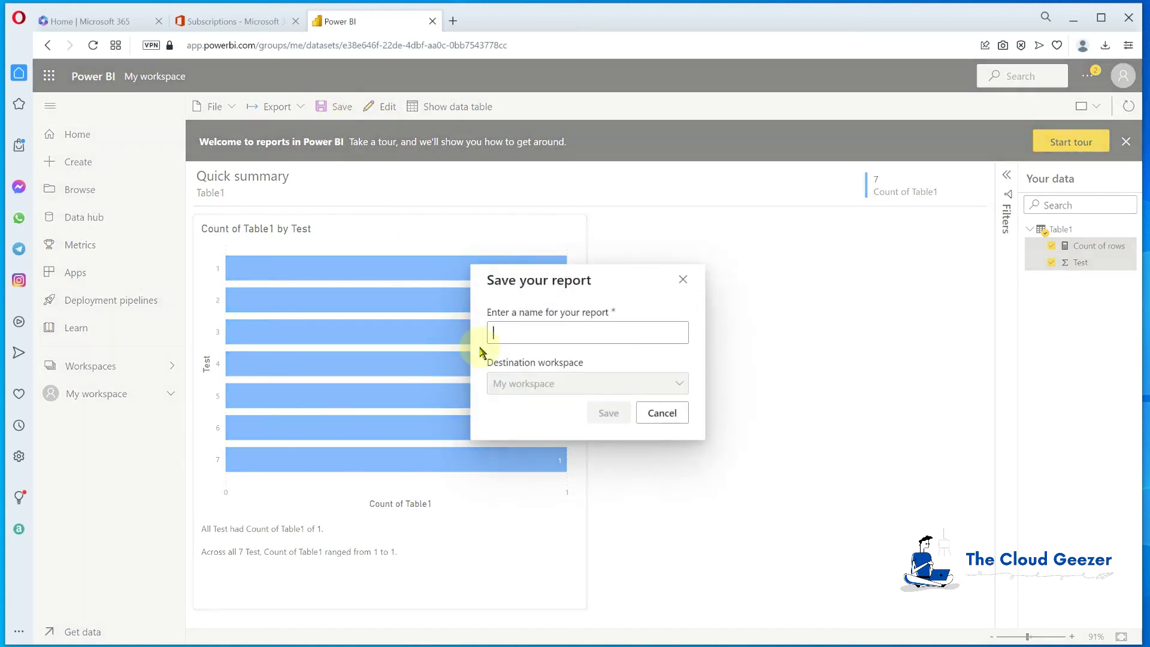
text(Dummy Report)
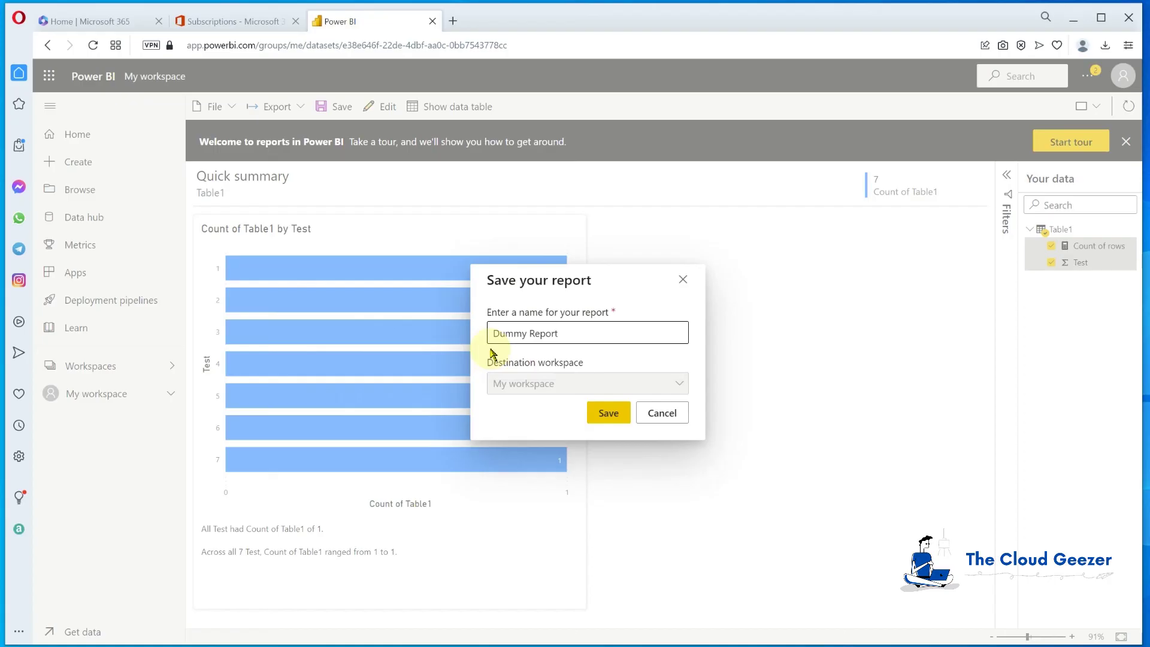
click(607, 412)
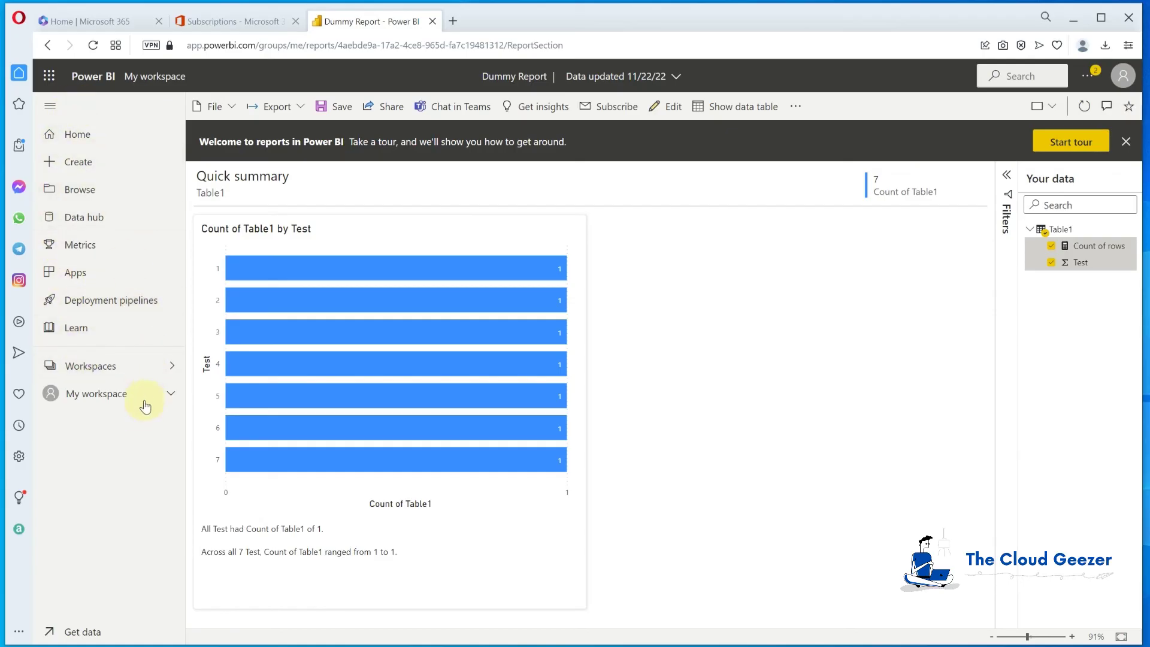
Return to Power BI Home, browse the recommended cards, and close the Power BI tab
click(93, 142)
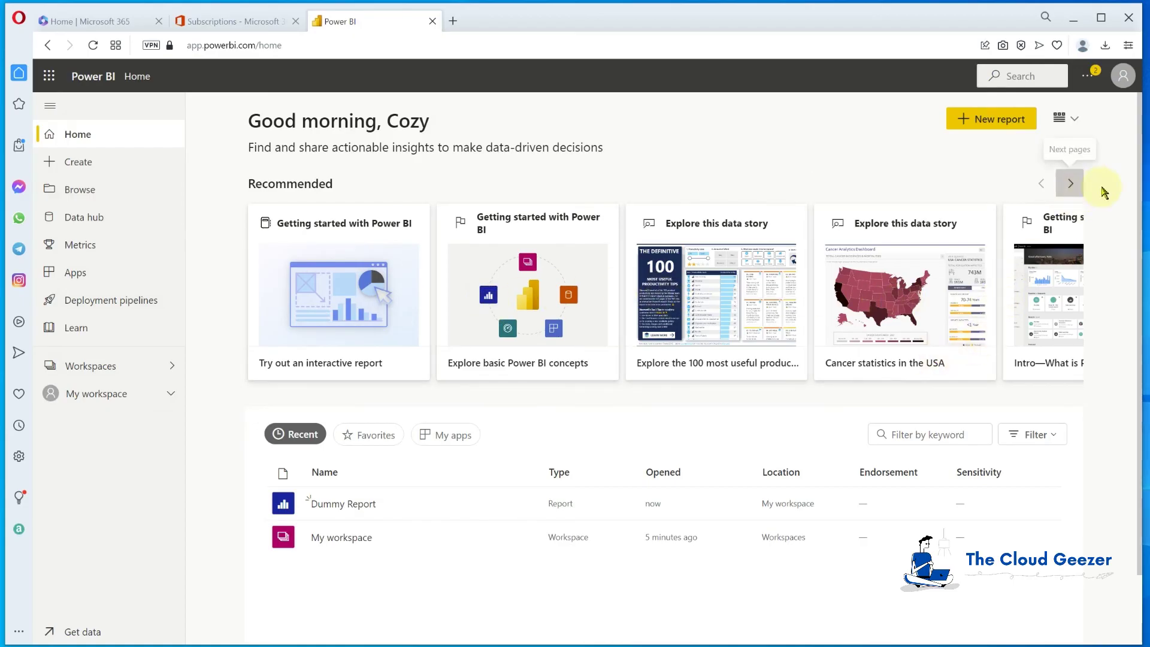
click(1069, 185)
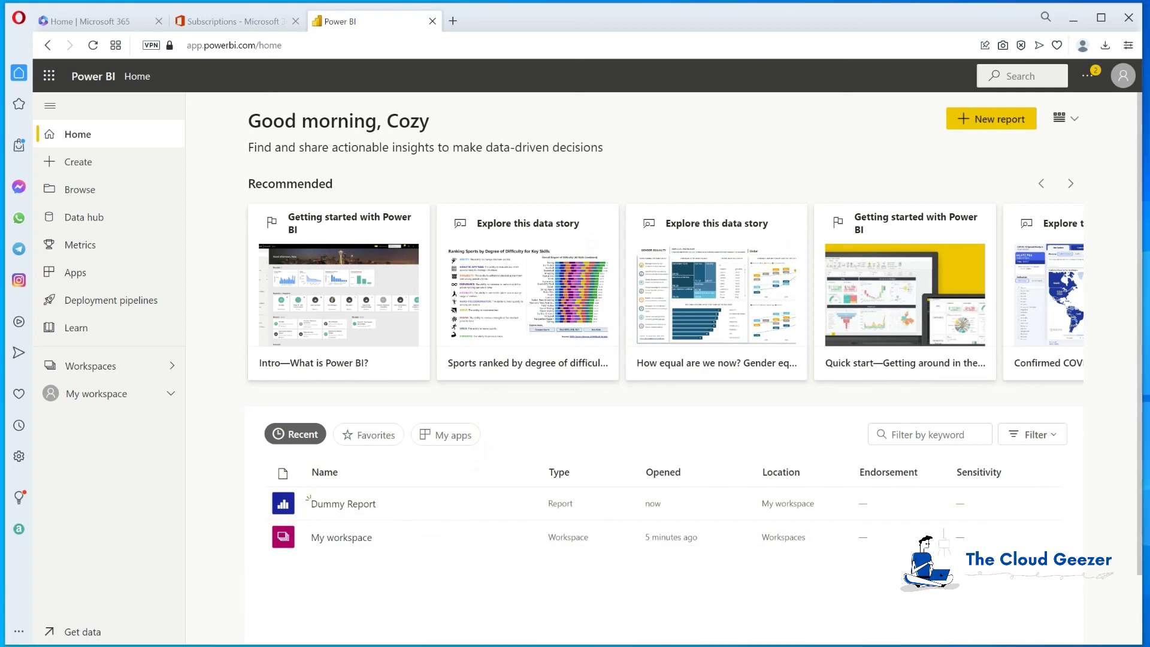
click(432, 21)
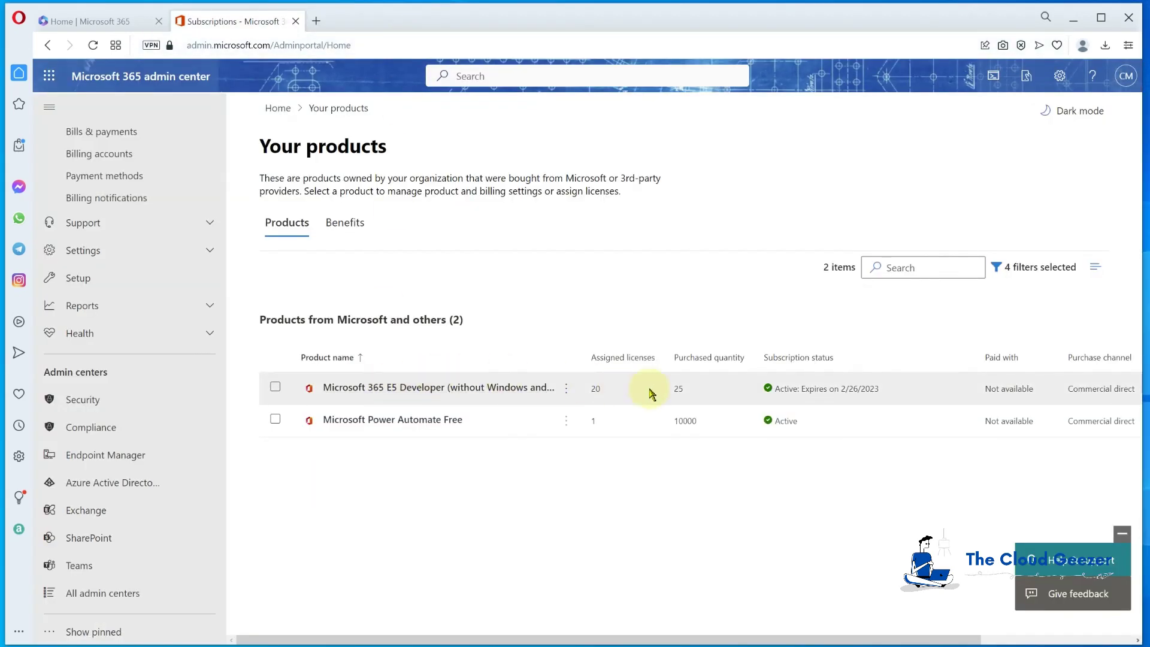